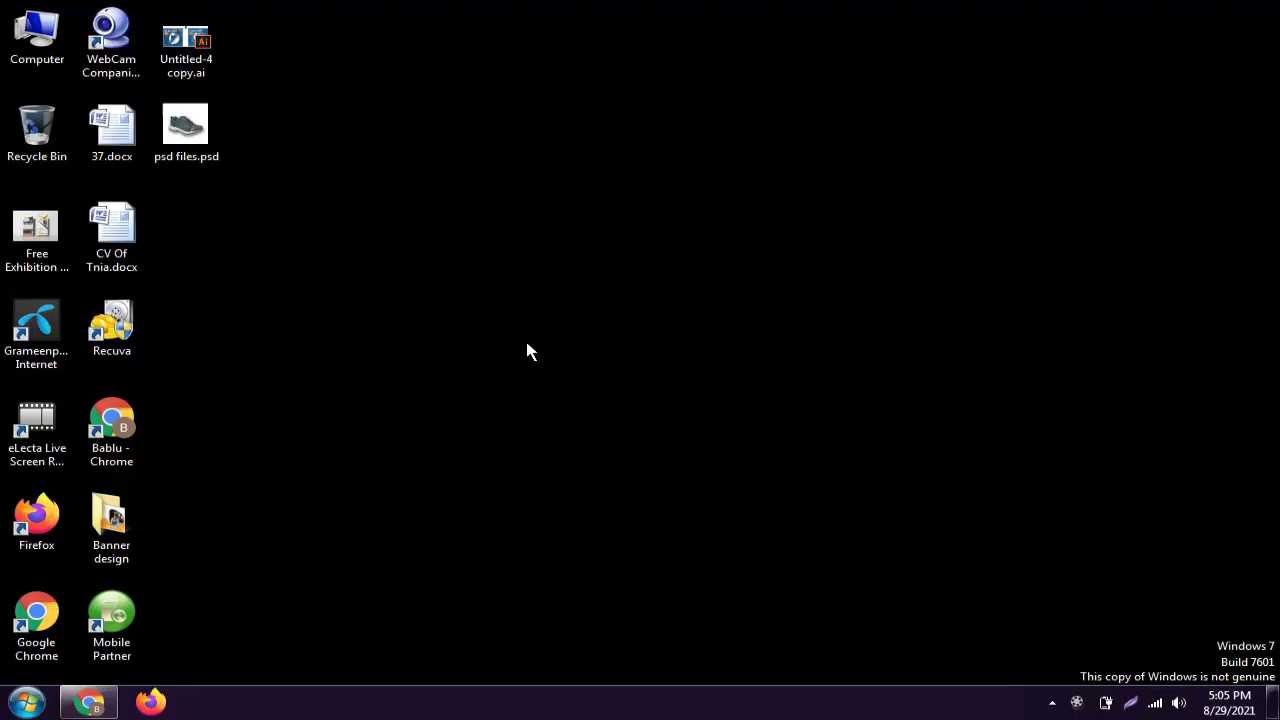
Bring Chrome back and run a Google search for 'shoes image'
left_click(88, 702)
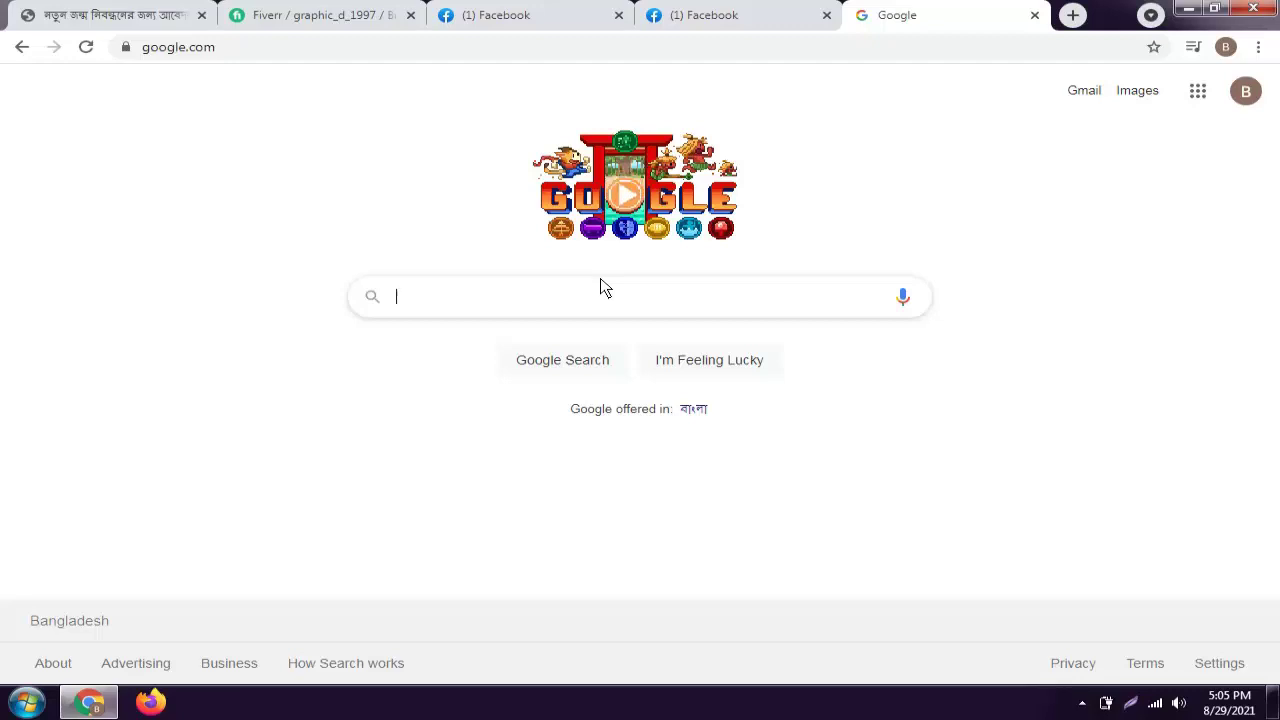
type("s")
type("hoes")
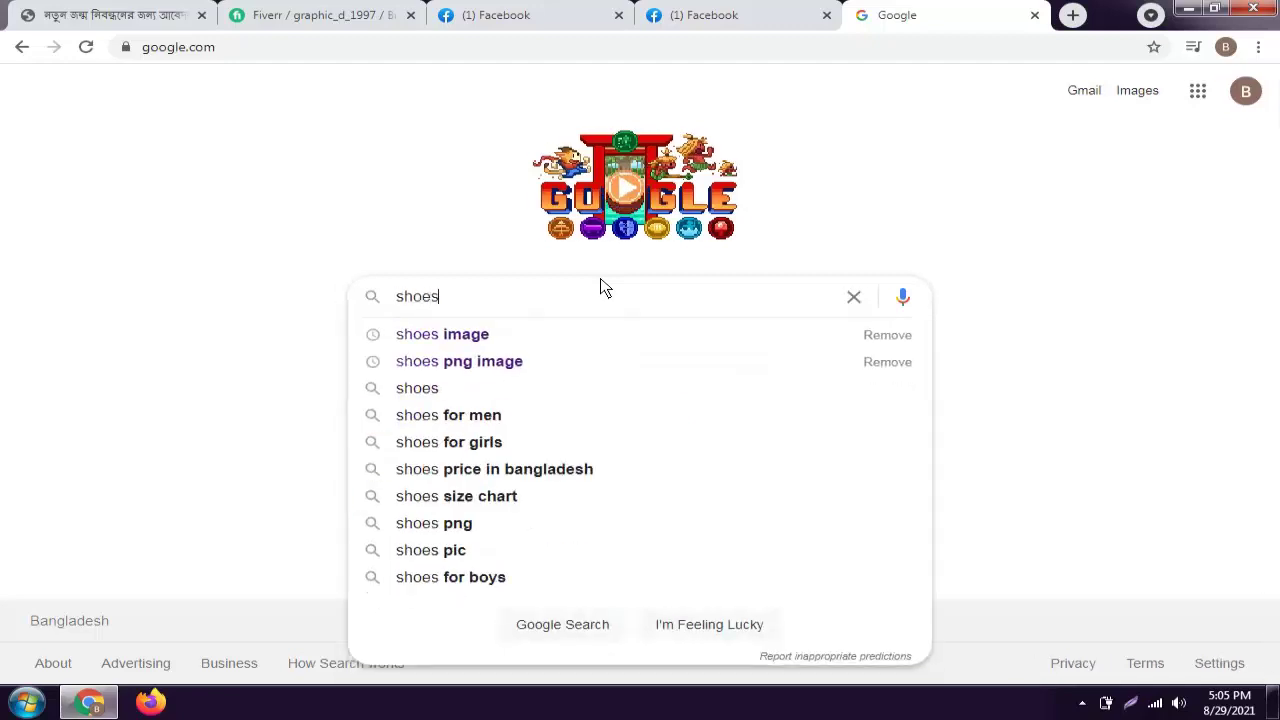
type(" image")
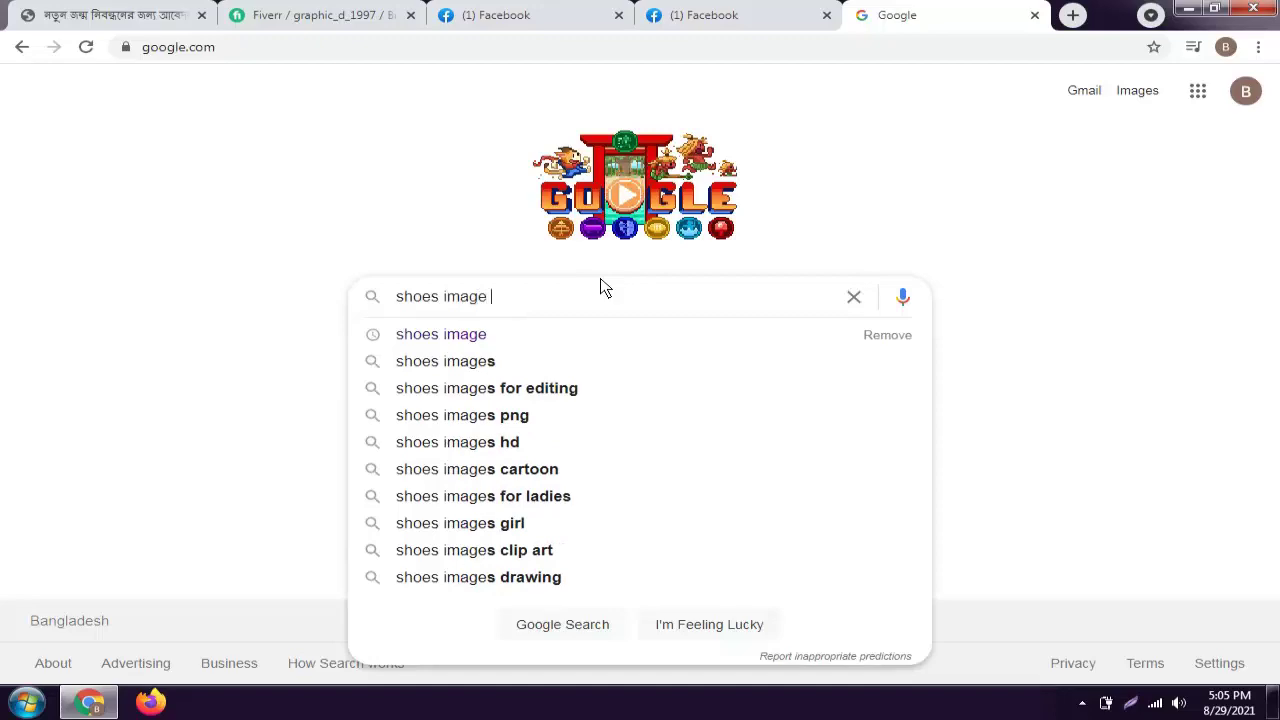
key("Return")
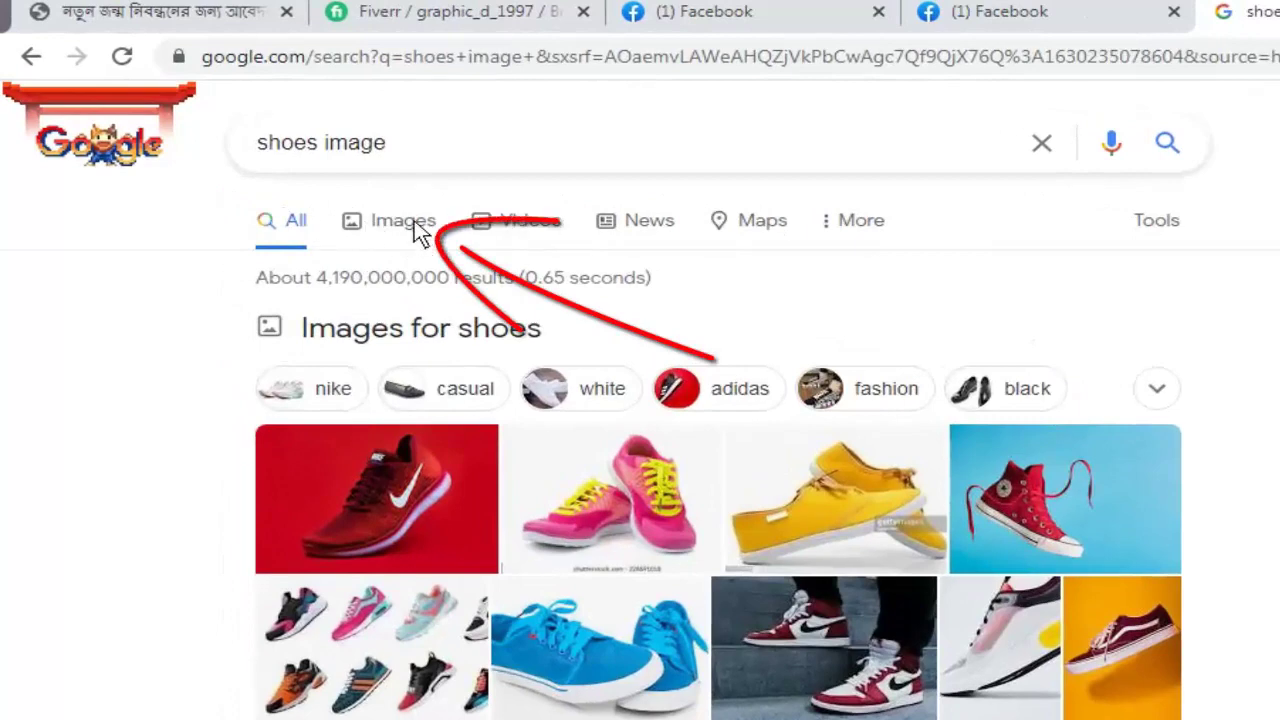
Switch to Google Images and filter the shoe results to Large size
left_click(405, 222)
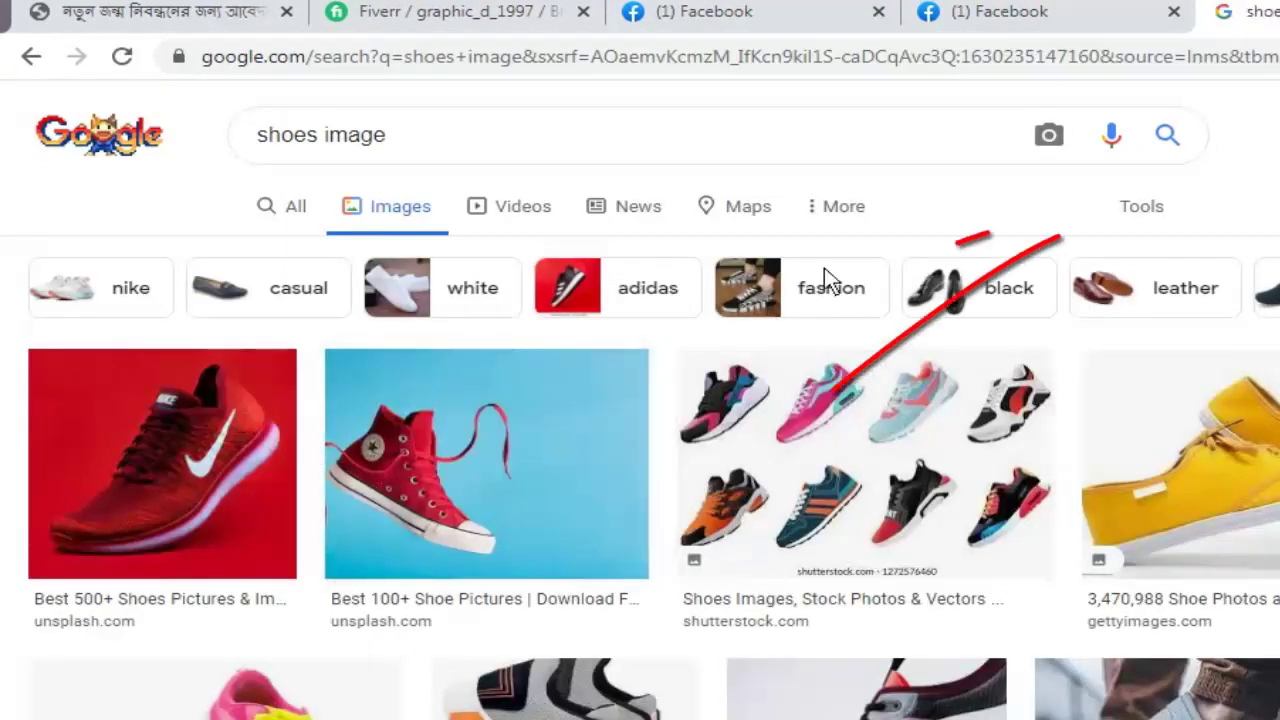
scroll(951, 480, "down", 5)
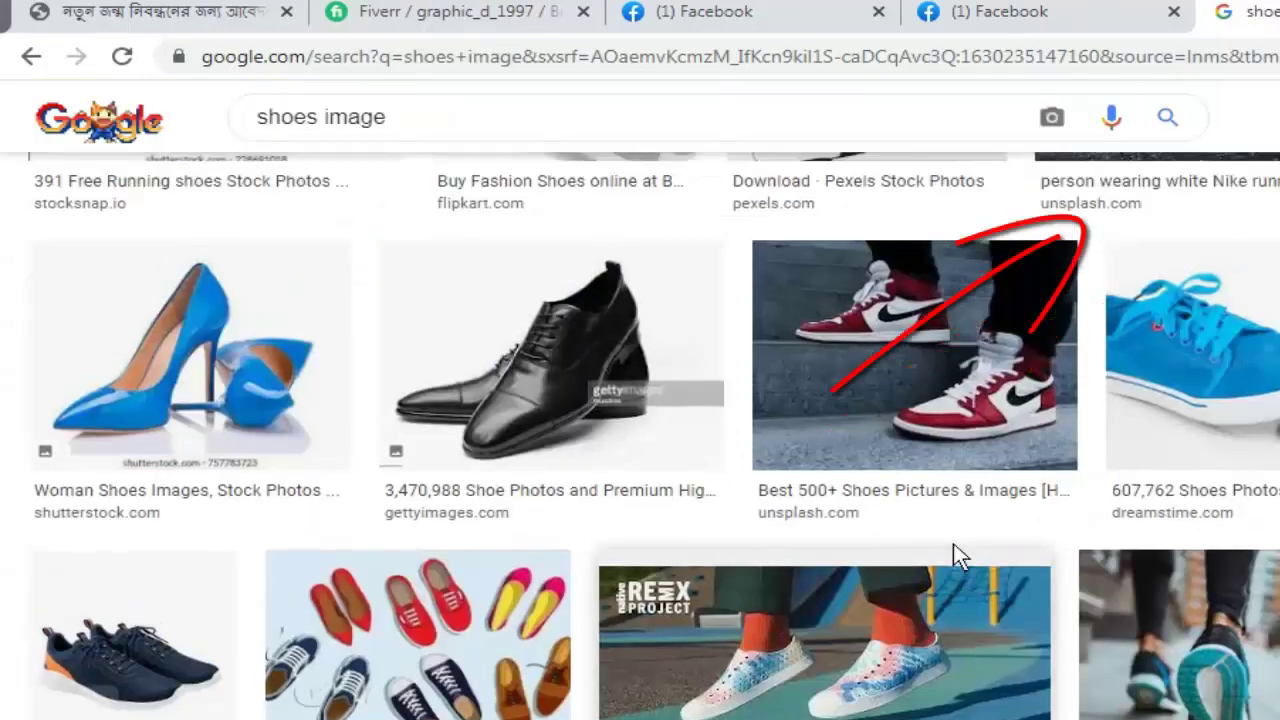
scroll(953, 541, "up", 5)
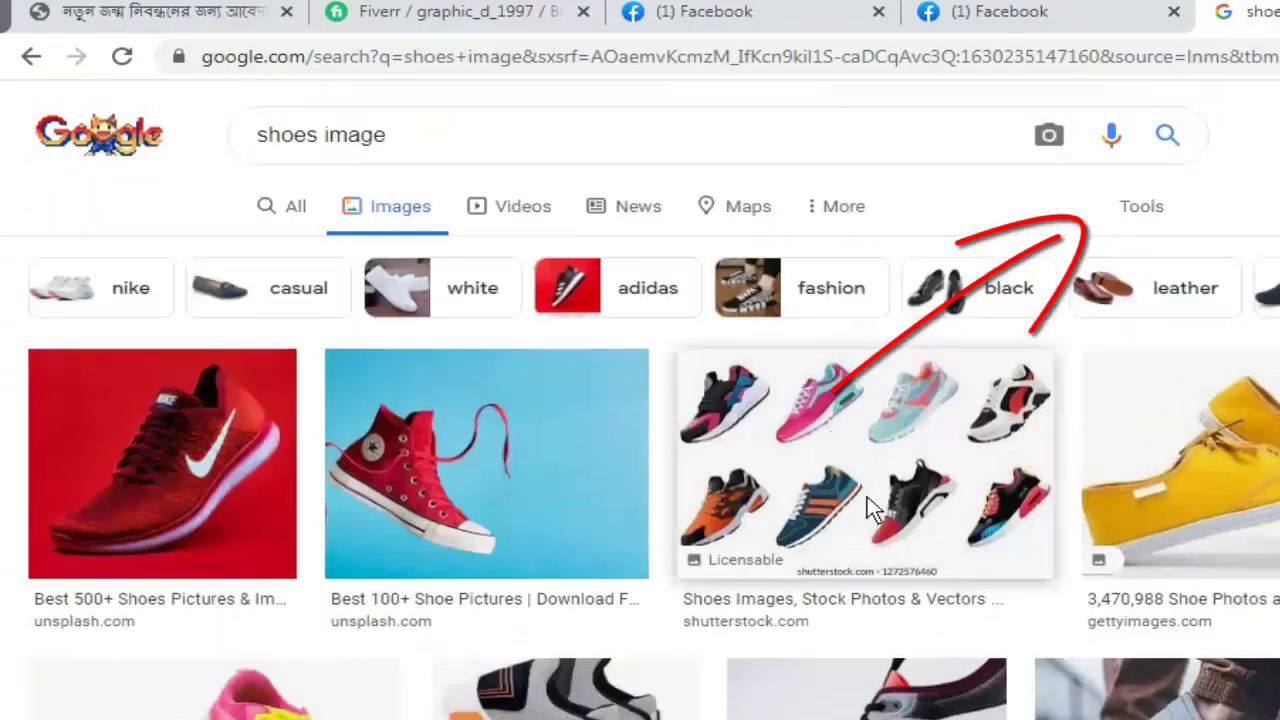
left_click(1145, 211)
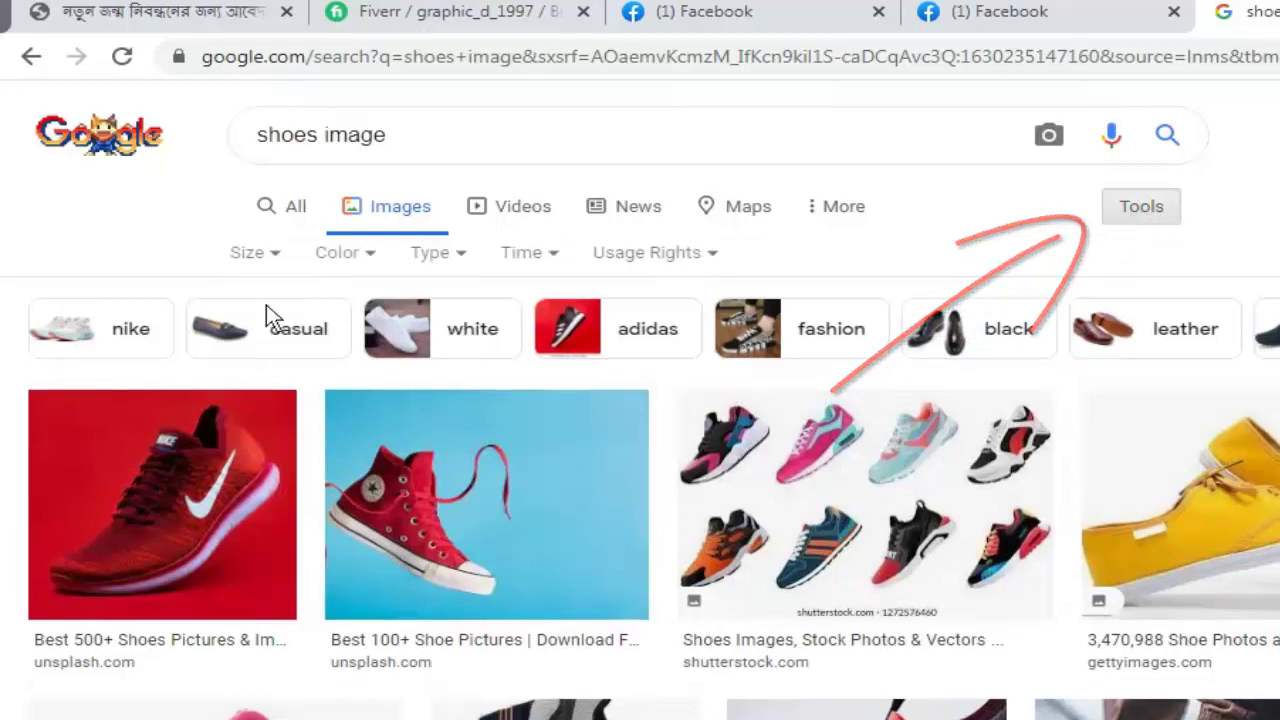
left_click(266, 258)
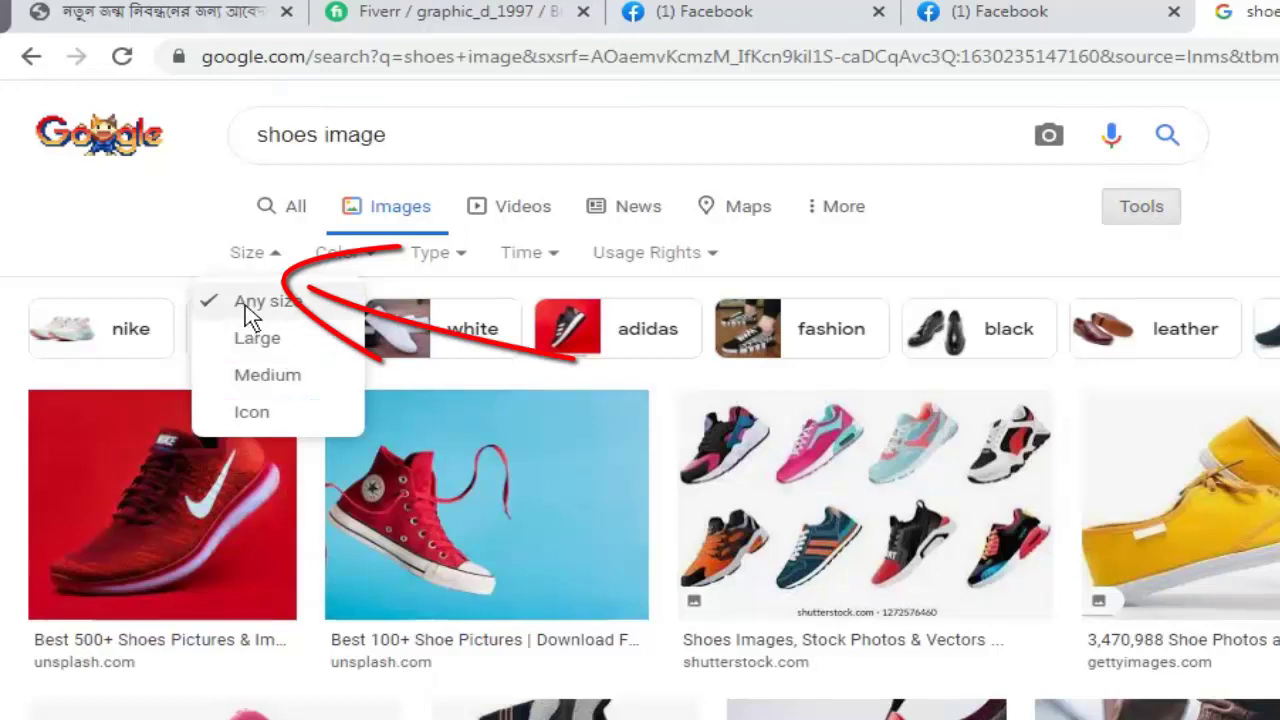
left_click(250, 255)
left_click(250, 255)
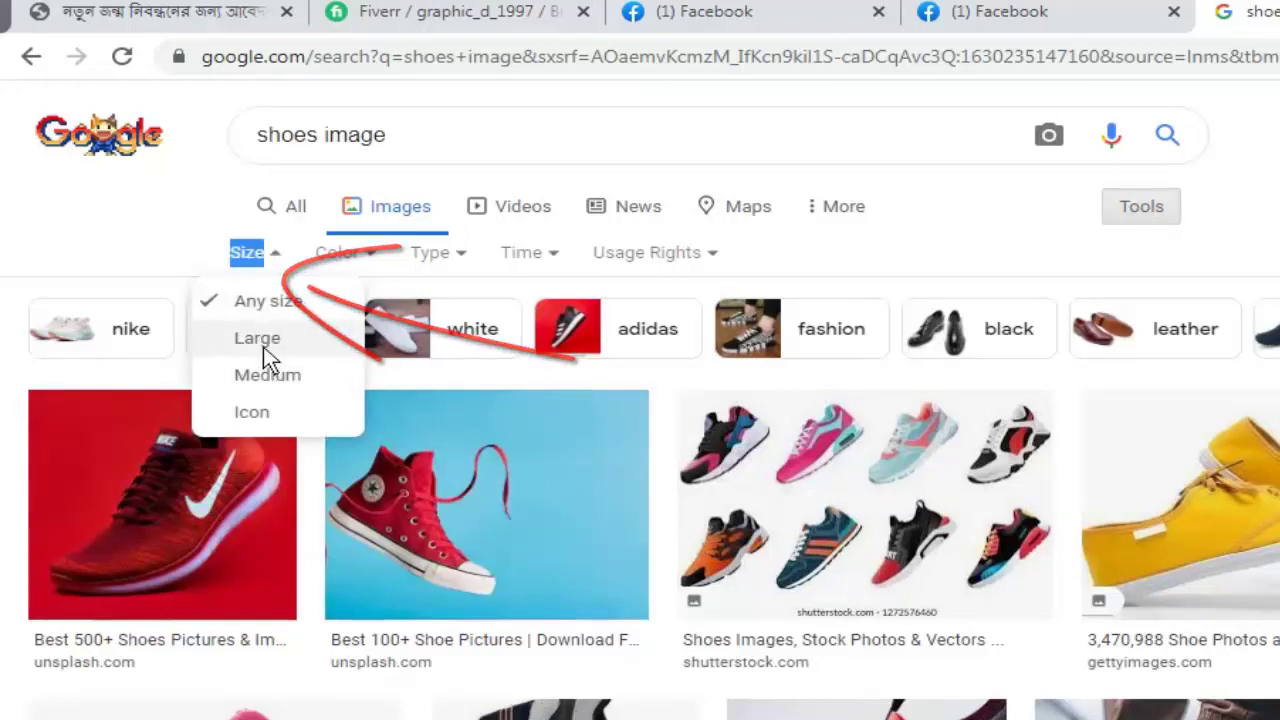
left_click(263, 343)
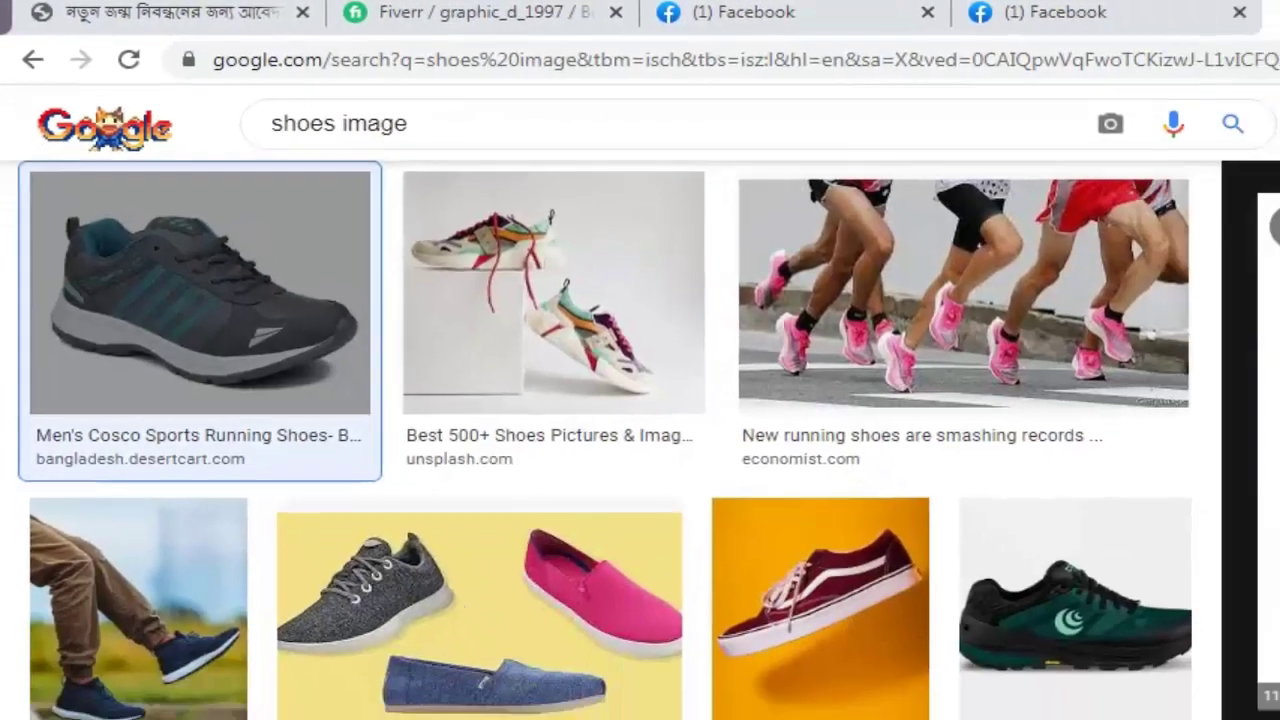
Preview the grey-teal Cosco running shoe and copy the image to the clipboard
left_click(135, 200)
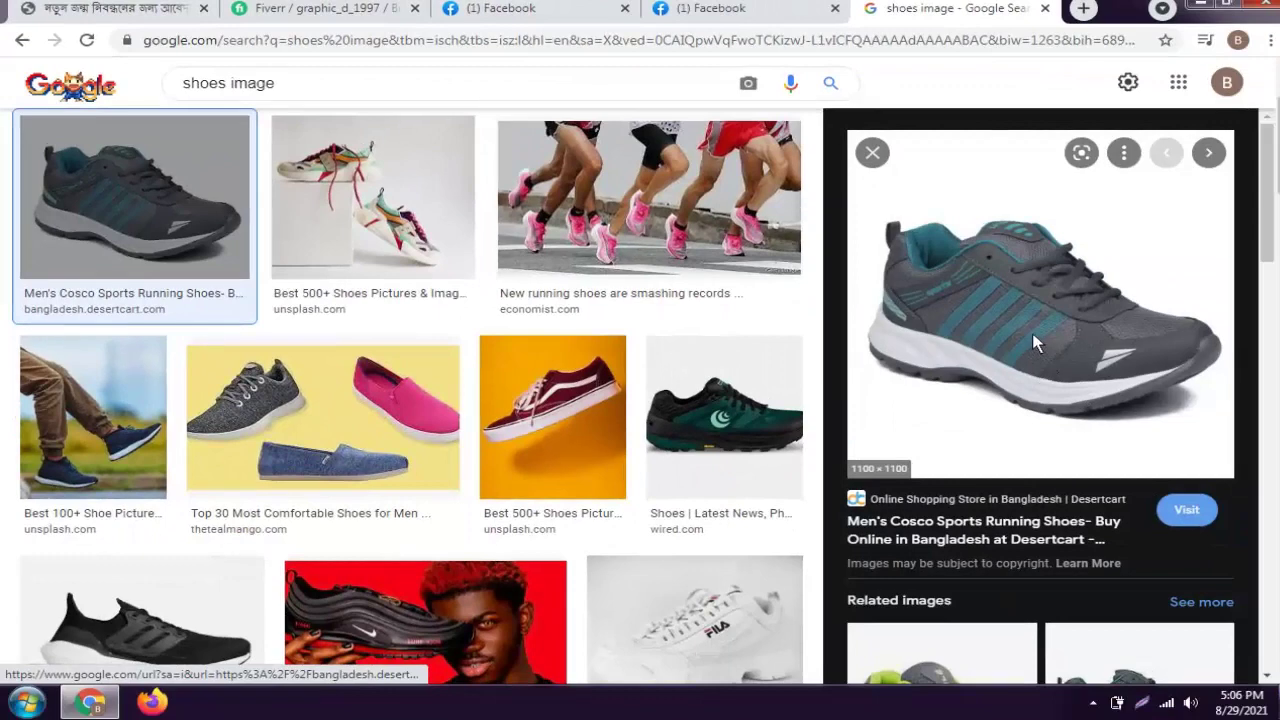
right_click(1013, 323)
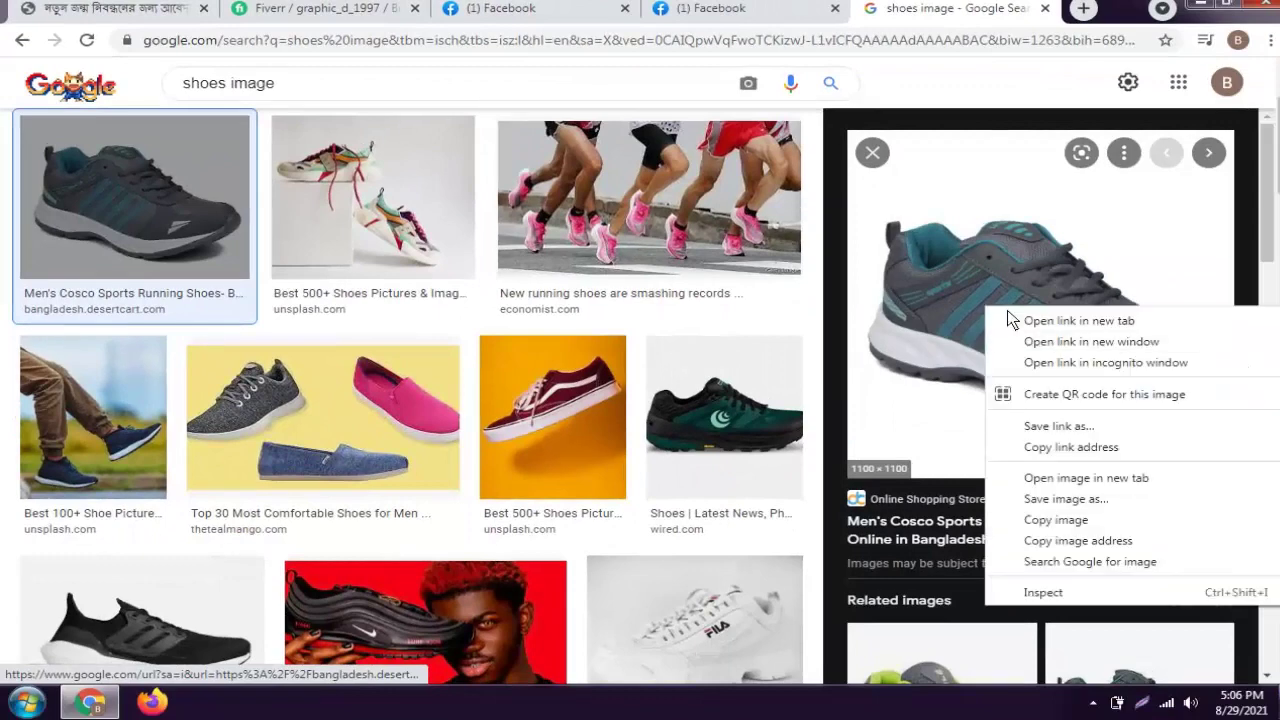
left_click(1045, 525)
left_click(27, 702)
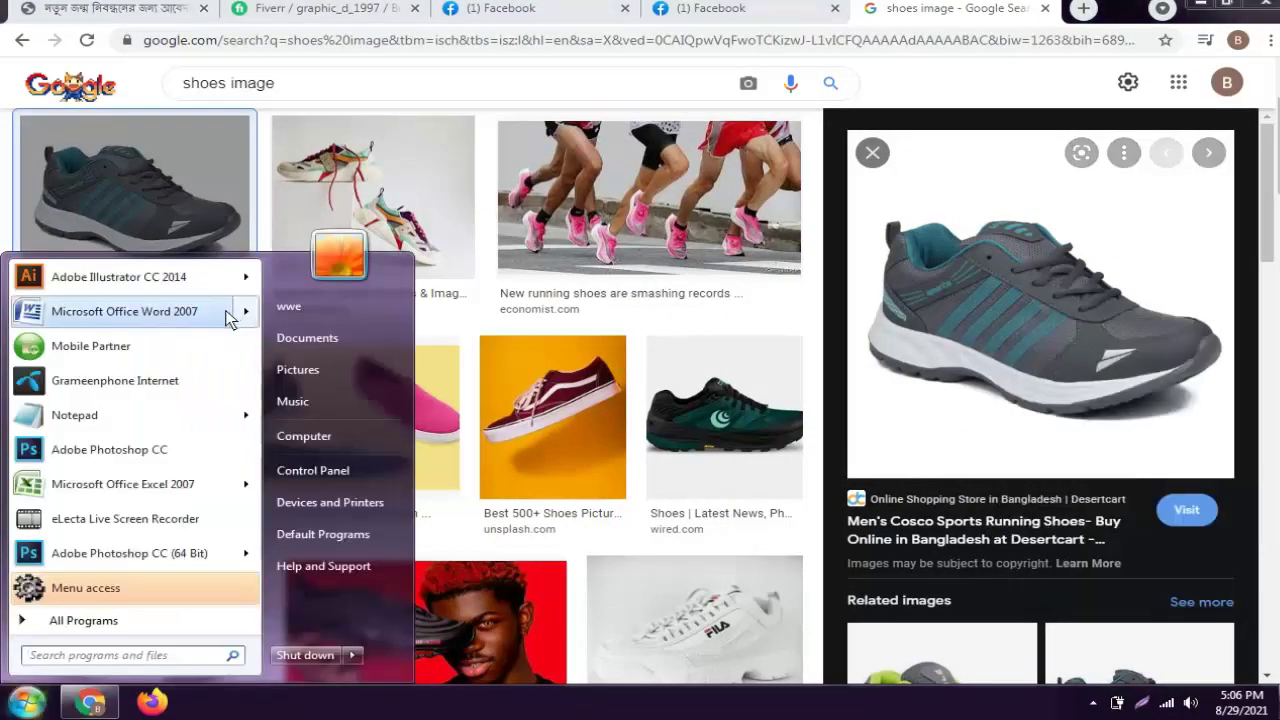
Minimize Chrome and launch Adobe Photoshop CC from the Start menu's All Programs list
key("super+d")
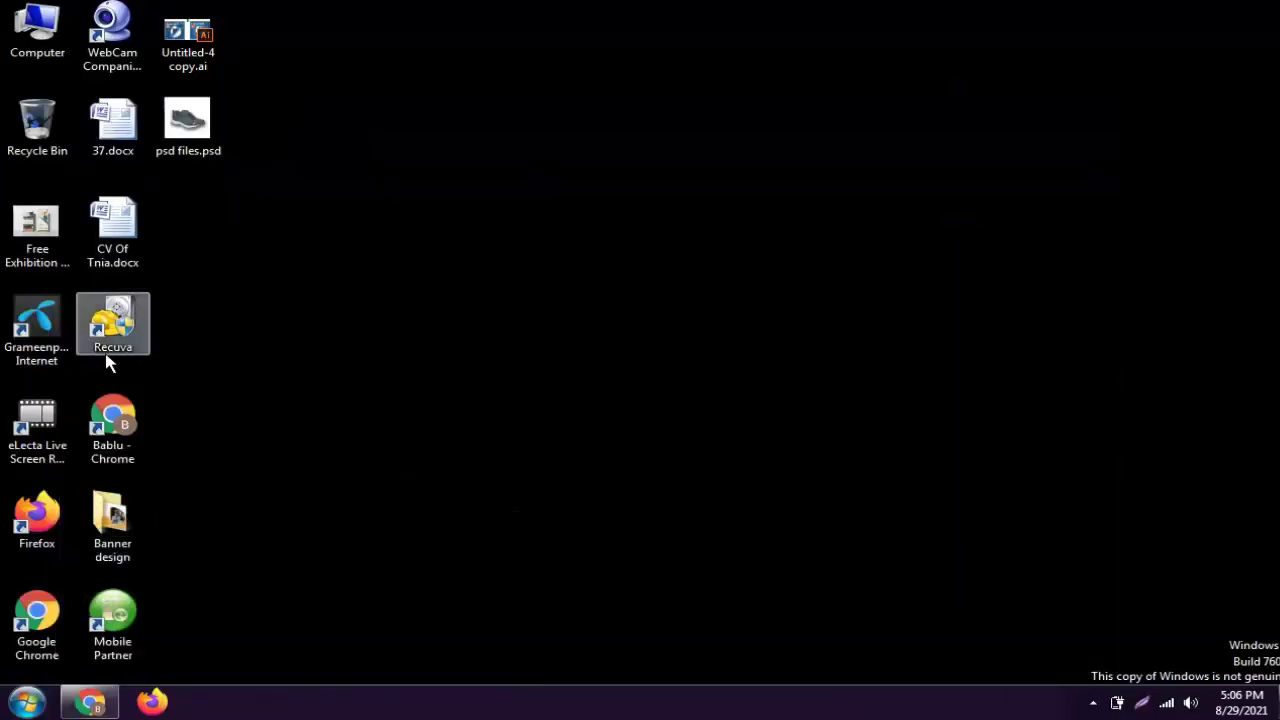
key("super")
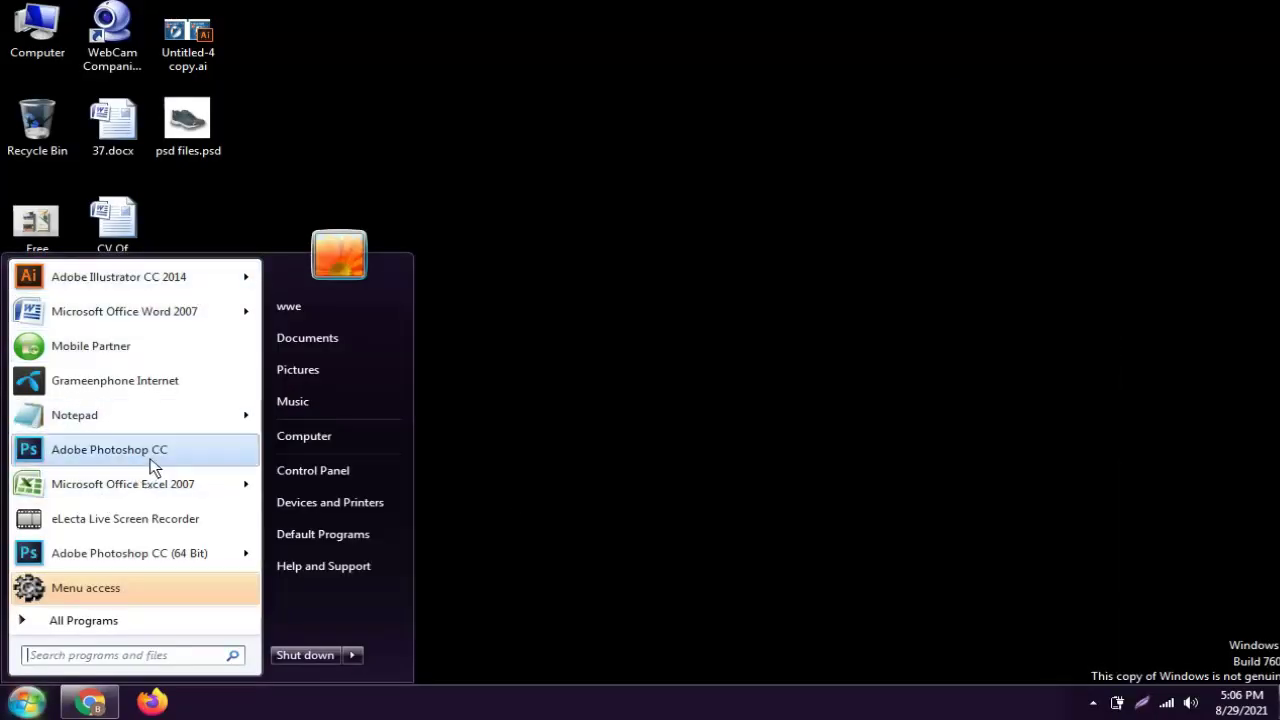
left_click(100, 621)
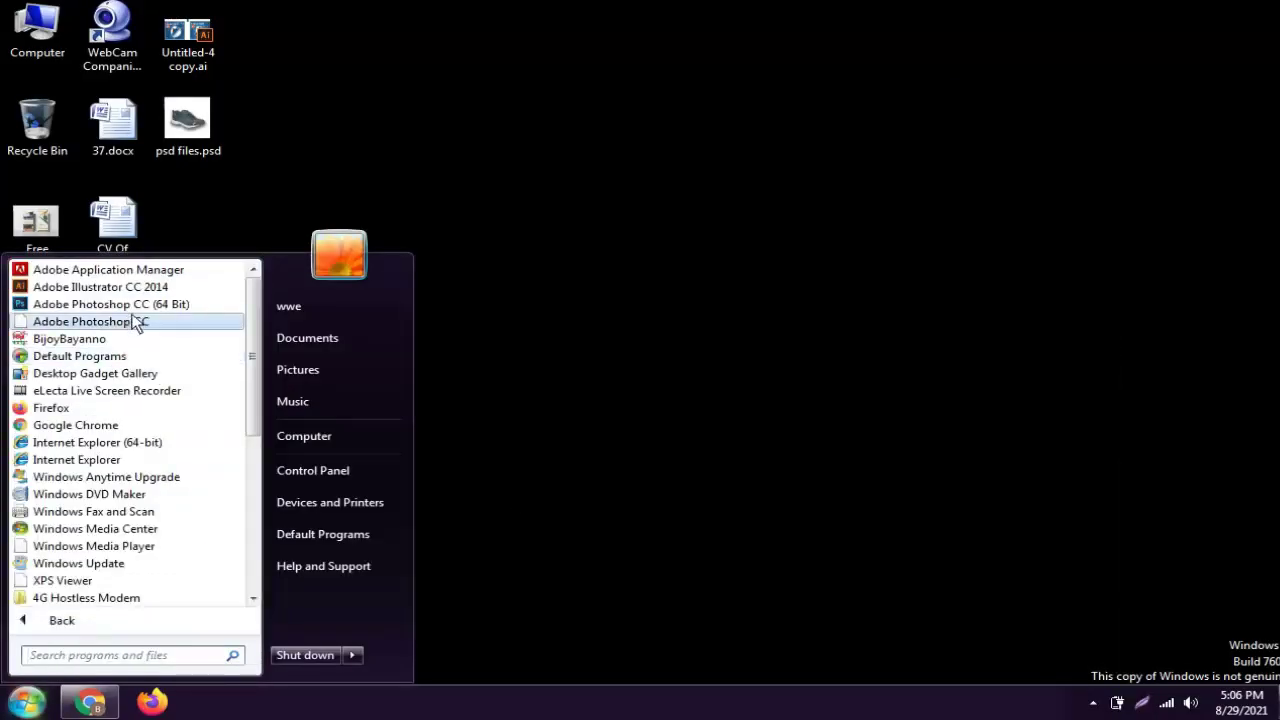
left_click(160, 306)
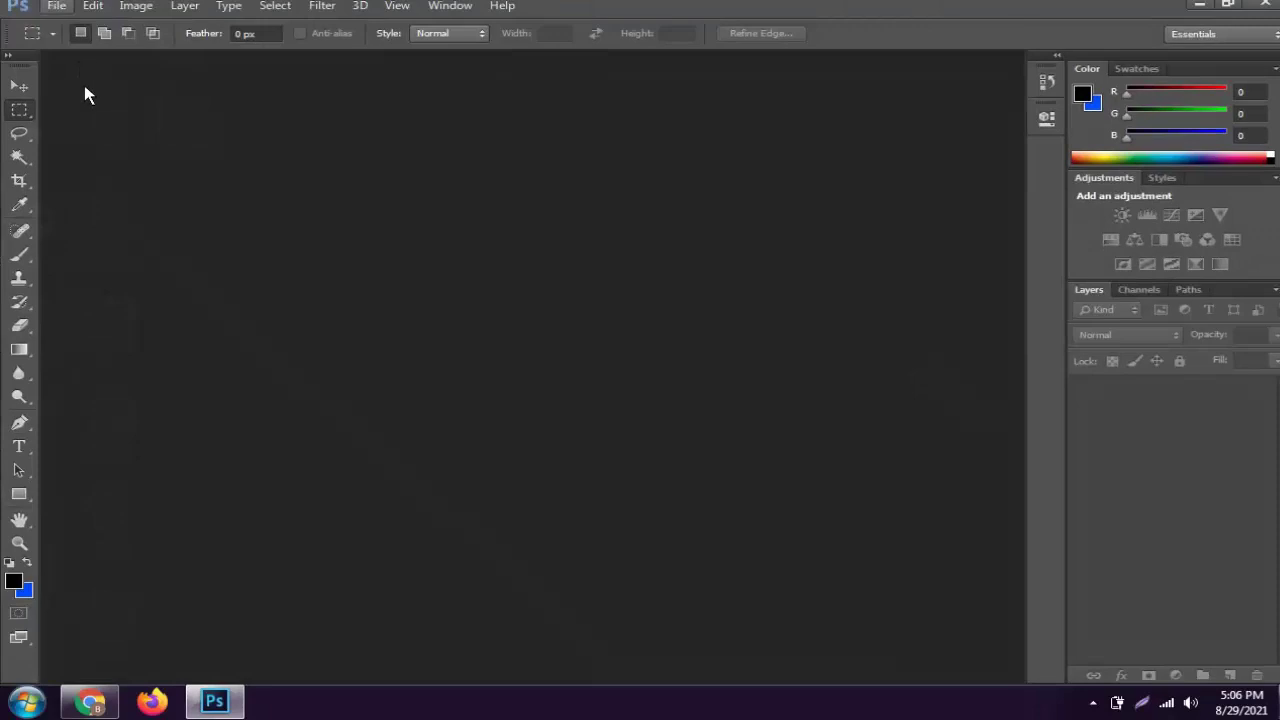
Create a new 1100 × 1100 px, 300 ppi white document and paste the shoe as Layer 1
left_click(56, 6)
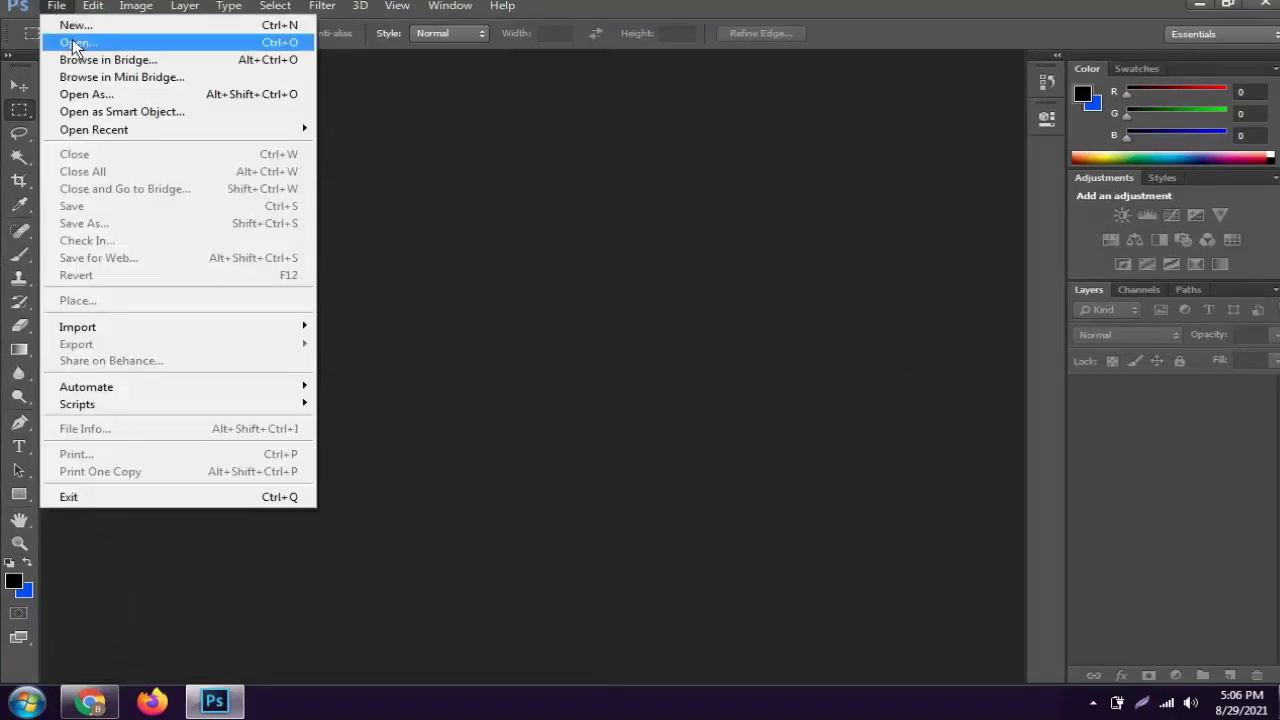
left_click(80, 30)
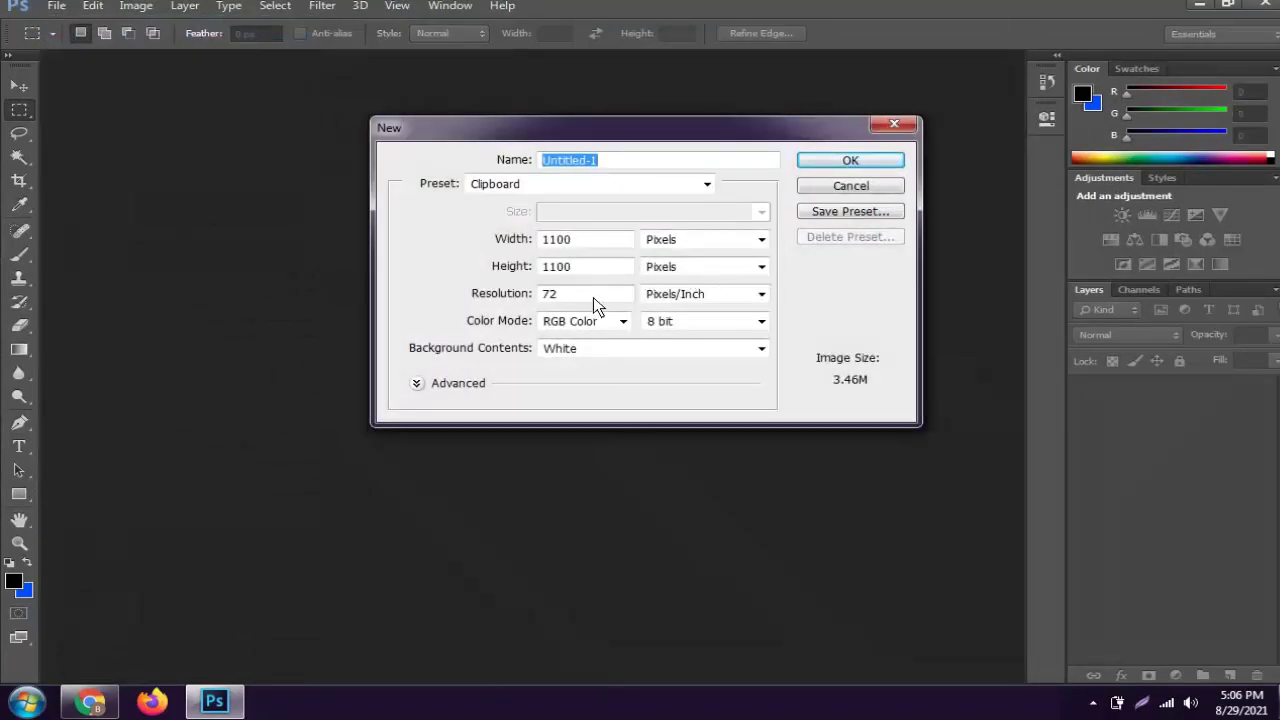
double_click(592, 293)
type("3")
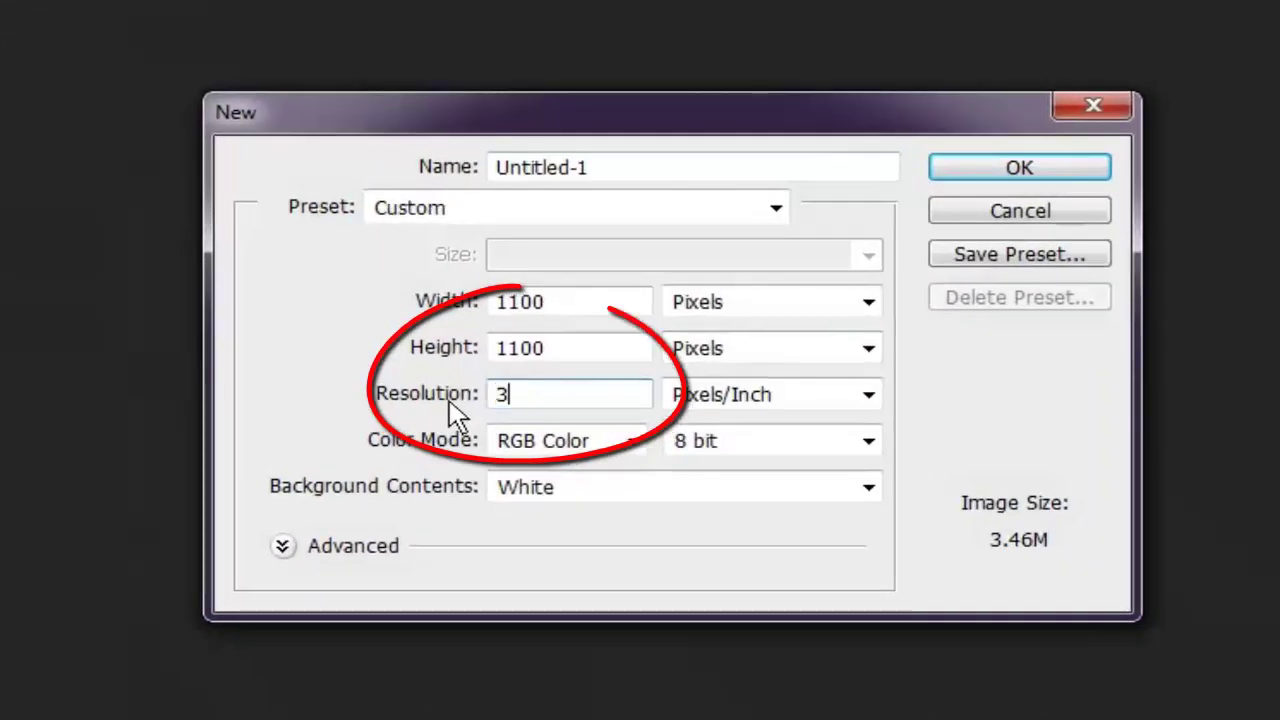
type("00")
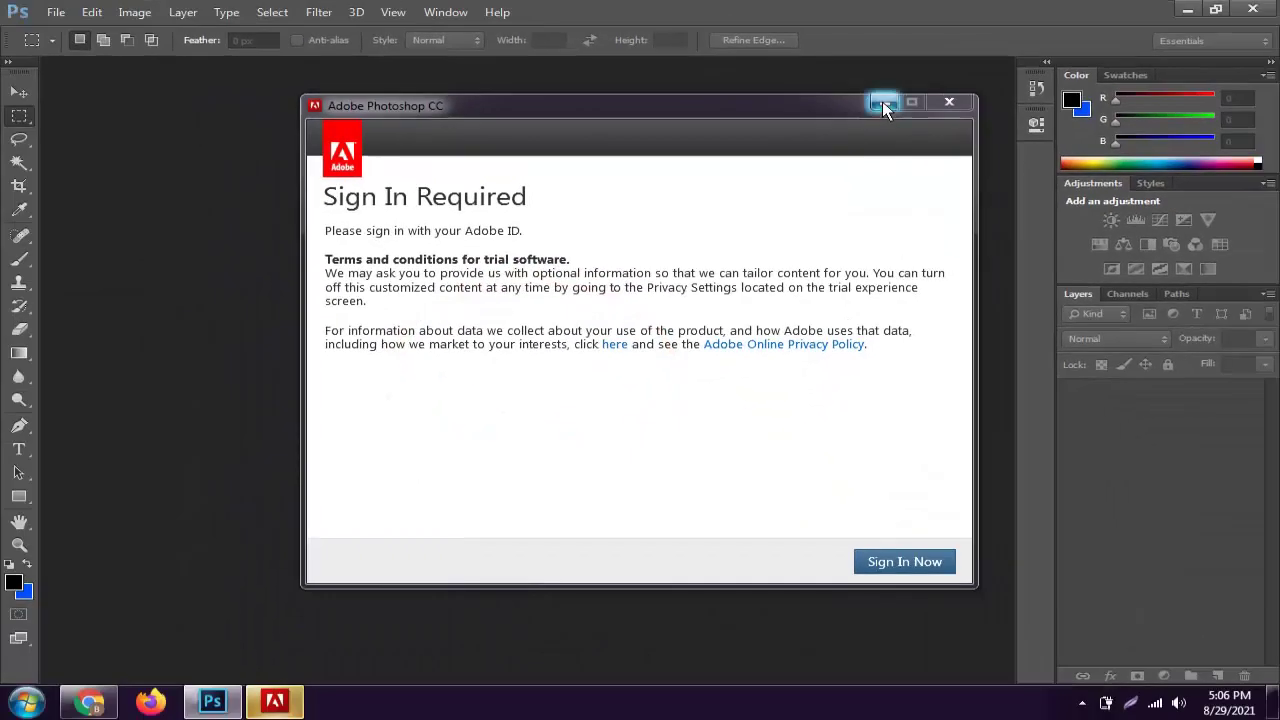
left_click(882, 101)
left_click(858, 169)
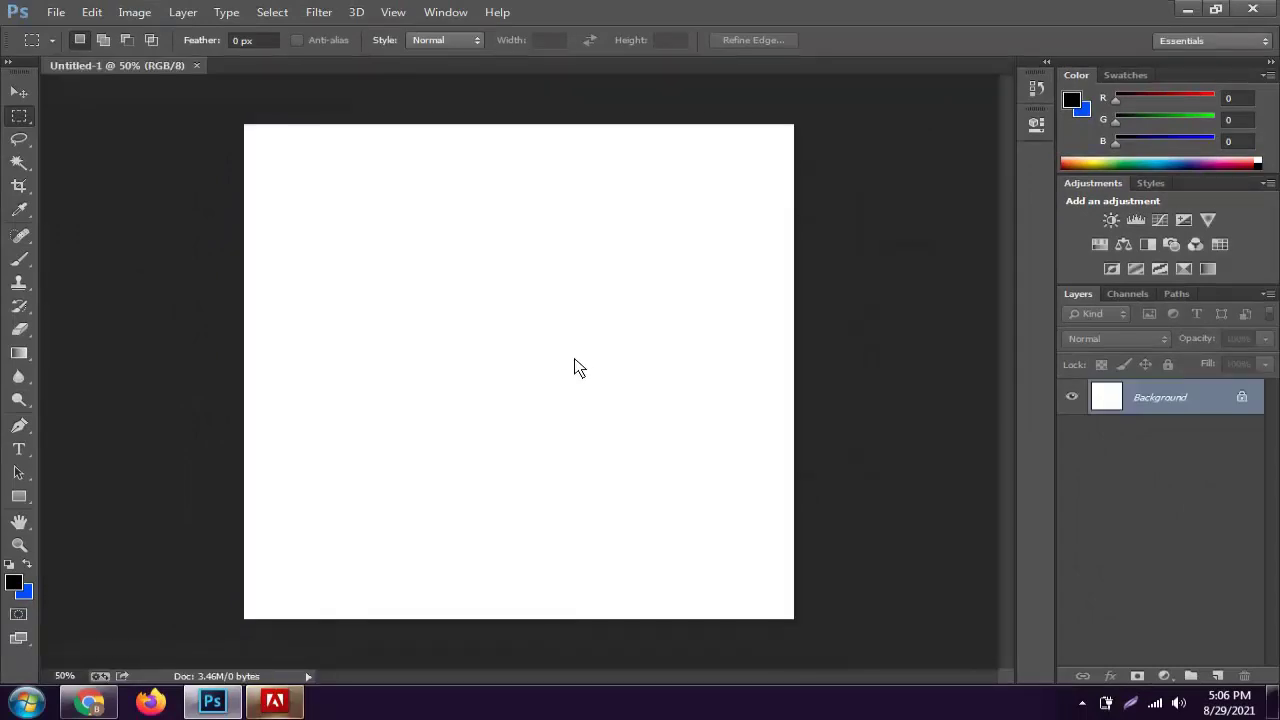
key("ctrl+v")
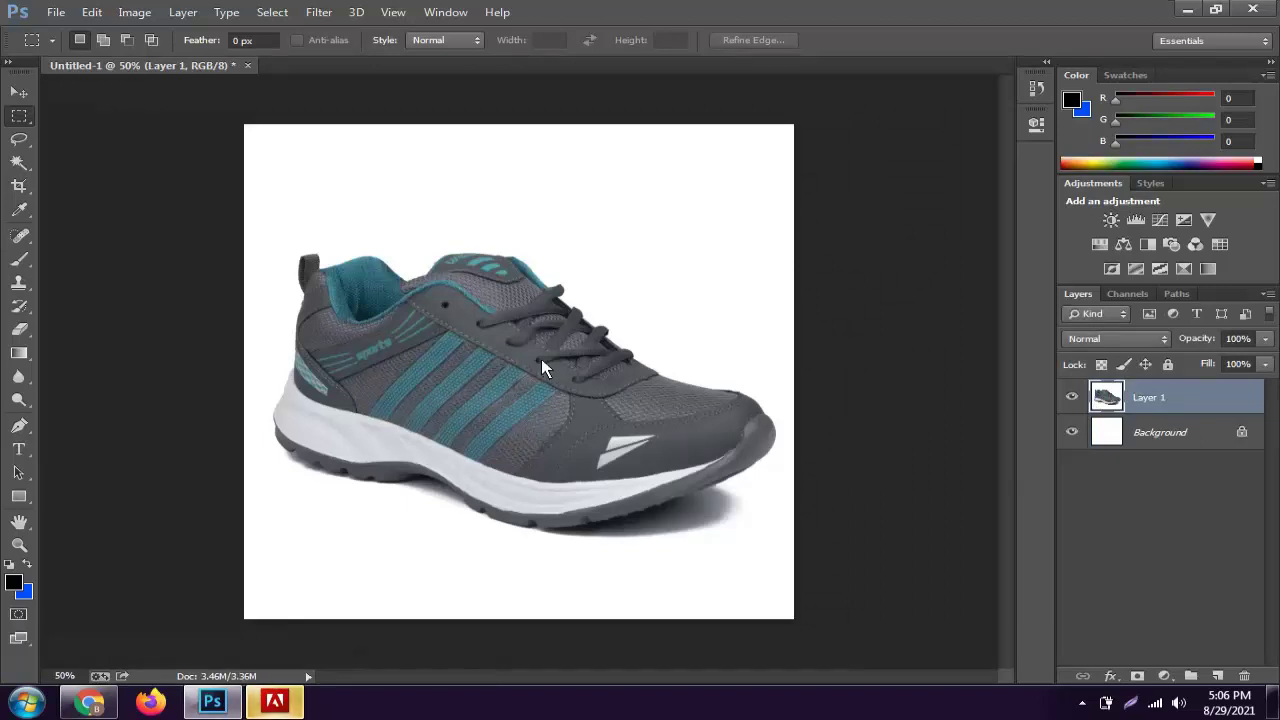
scroll(541, 359, "up", 1, "alt")
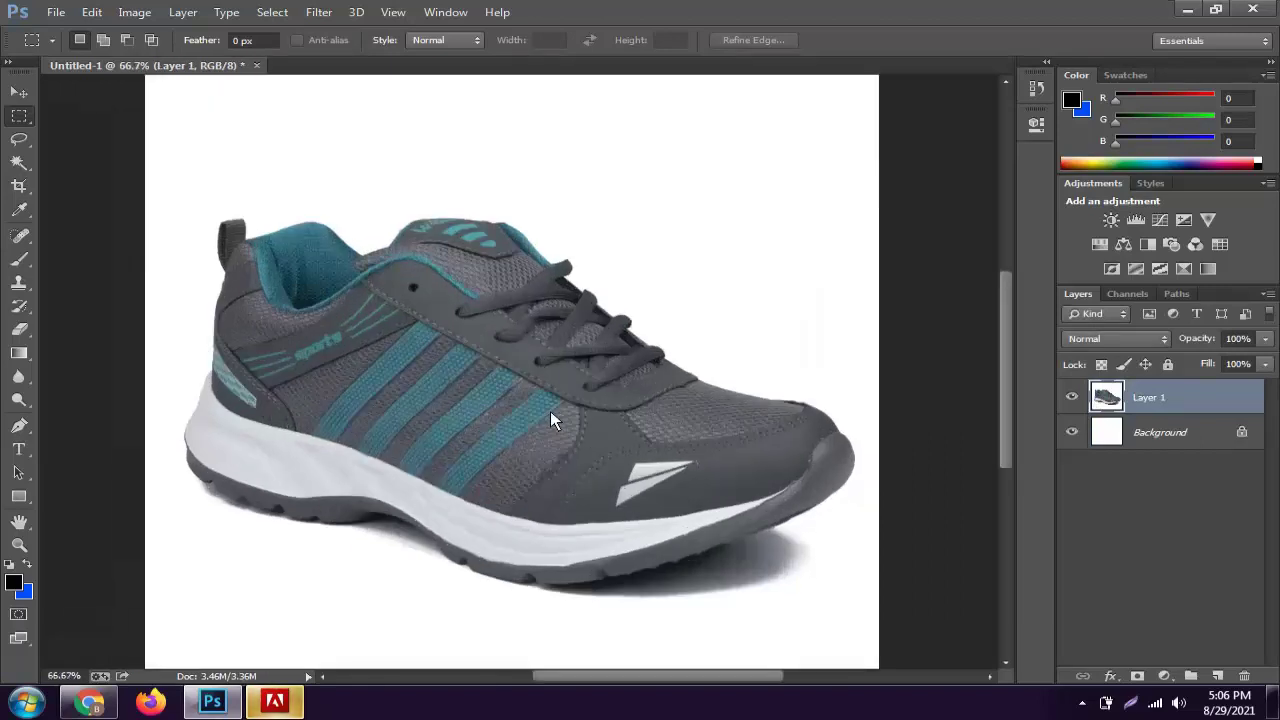
Unlock the locked background into a normal layer and name it Background
left_click(1161, 432)
double_click(1161, 432)
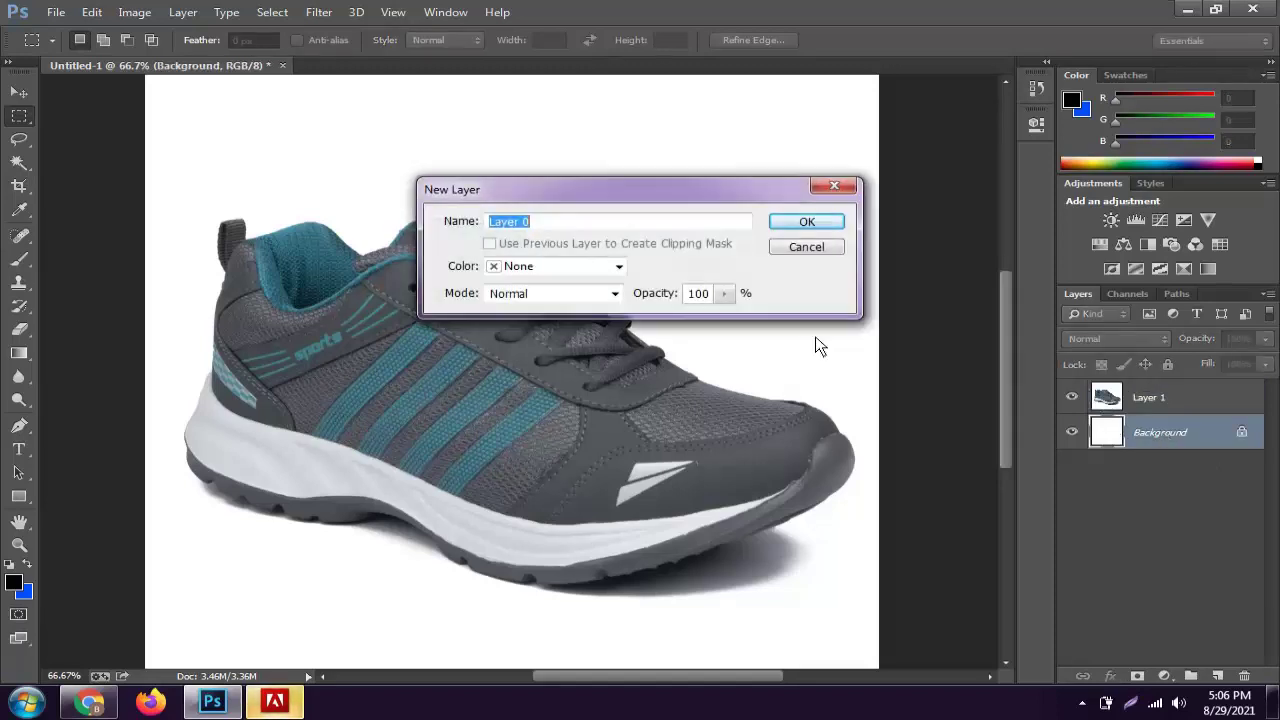
left_click(818, 221)
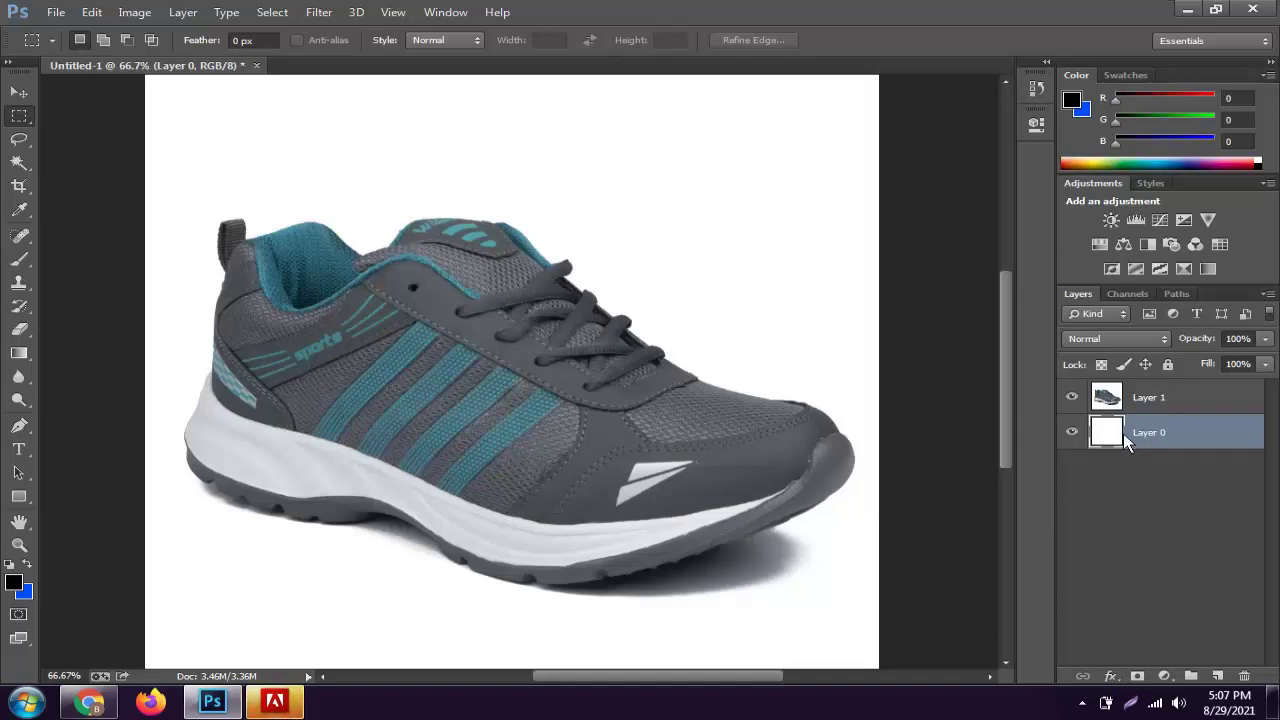
double_click(1155, 436)
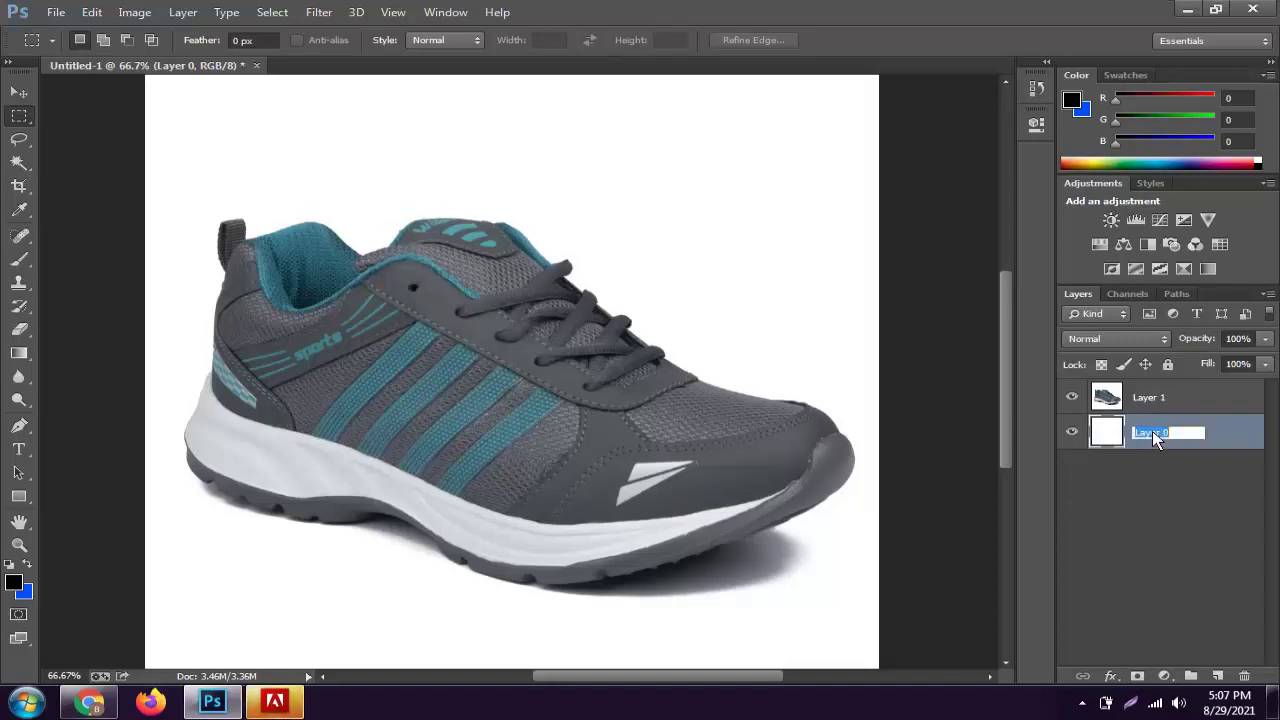
left_click(1174, 516)
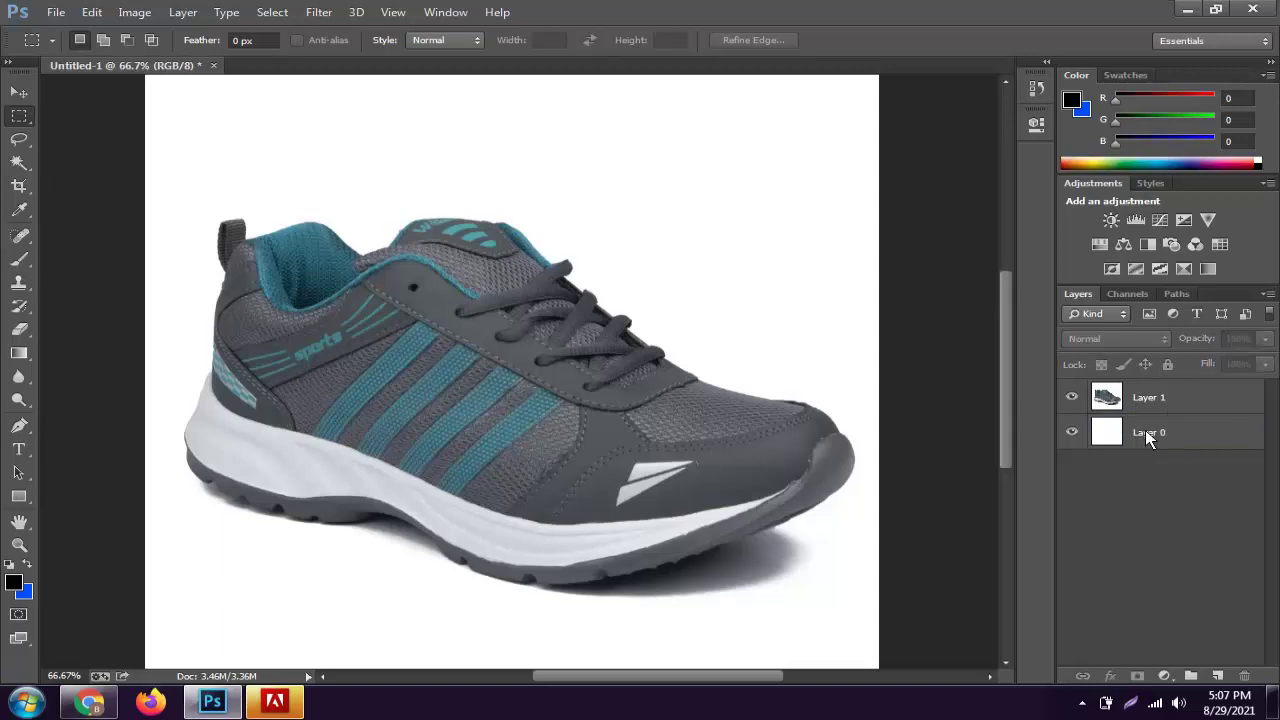
left_click(1145, 430)
left_click(1153, 430, "ctrl")
double_click(1155, 430)
type("Backg")
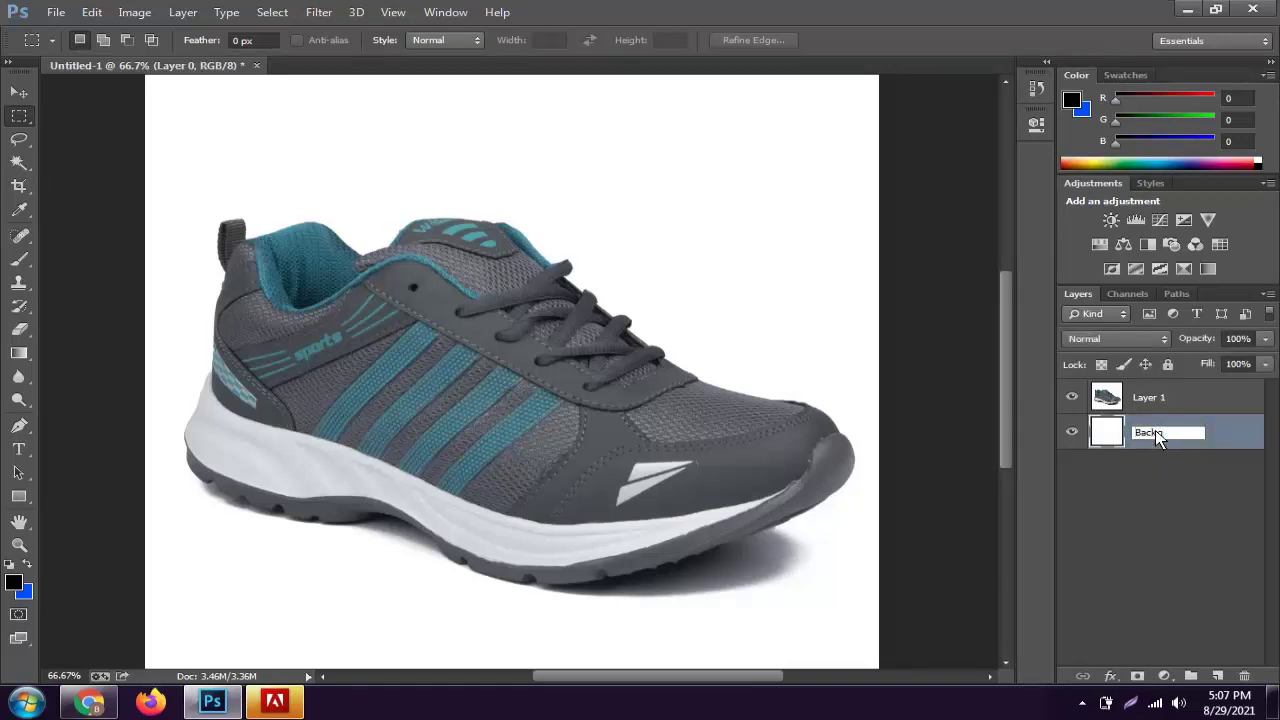
type("round")
key("Return")
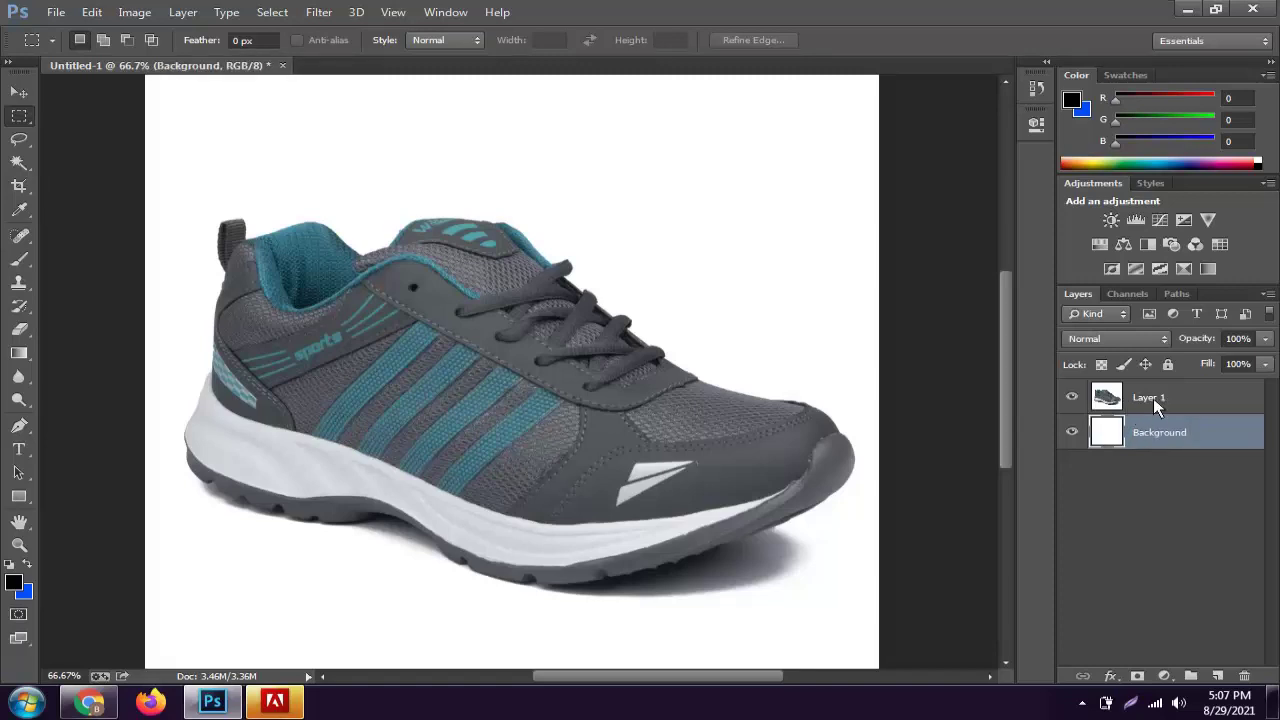
Rename Layer 1 to Shoes and reselect the Background layer
double_click(1153, 398)
type("Sh")
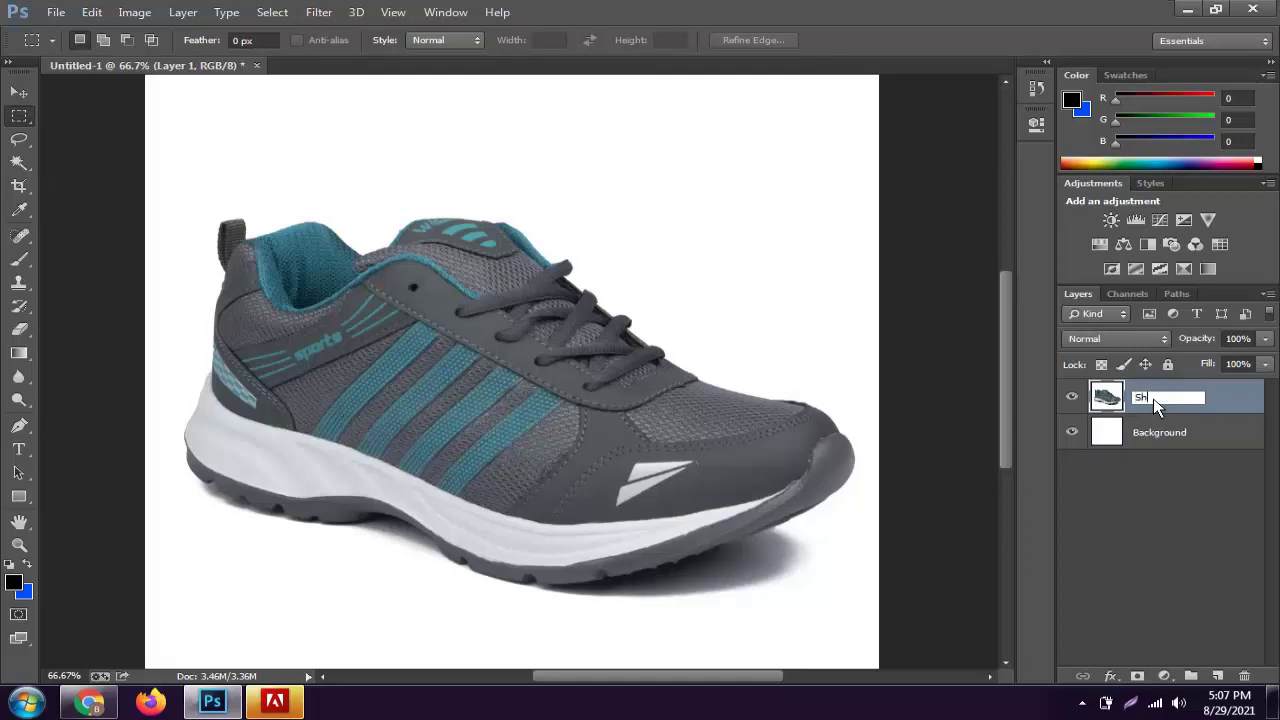
type("oes")
key("Return")
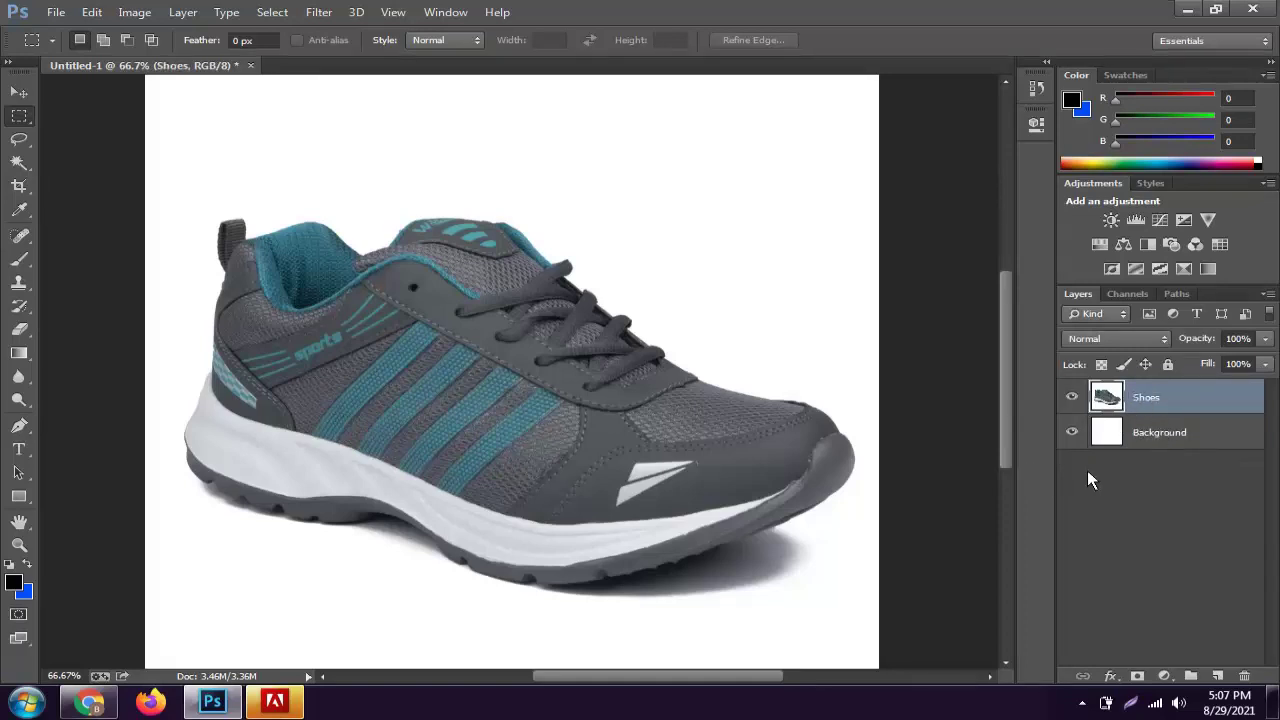
left_click(1153, 436)
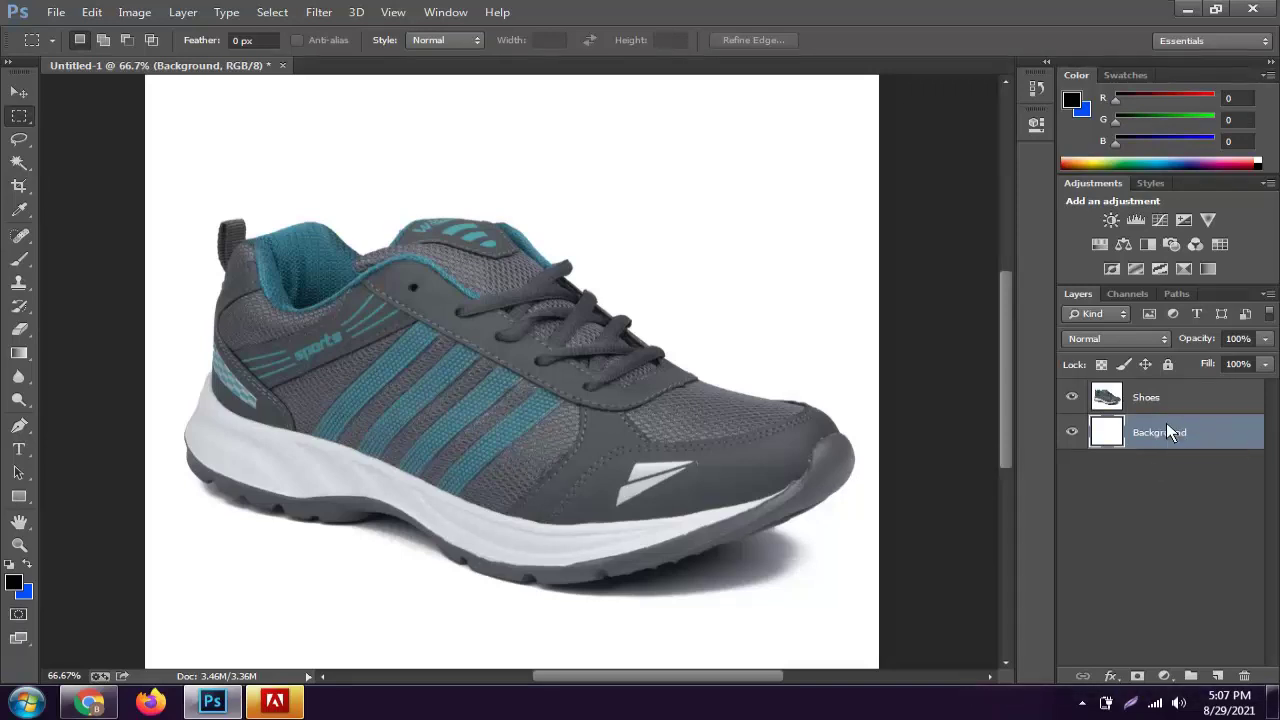
Fill the Background layer with the blue background colour, hiding Shoes briefly to check
key("ctrl+BackSpace")
left_click(1072, 398)
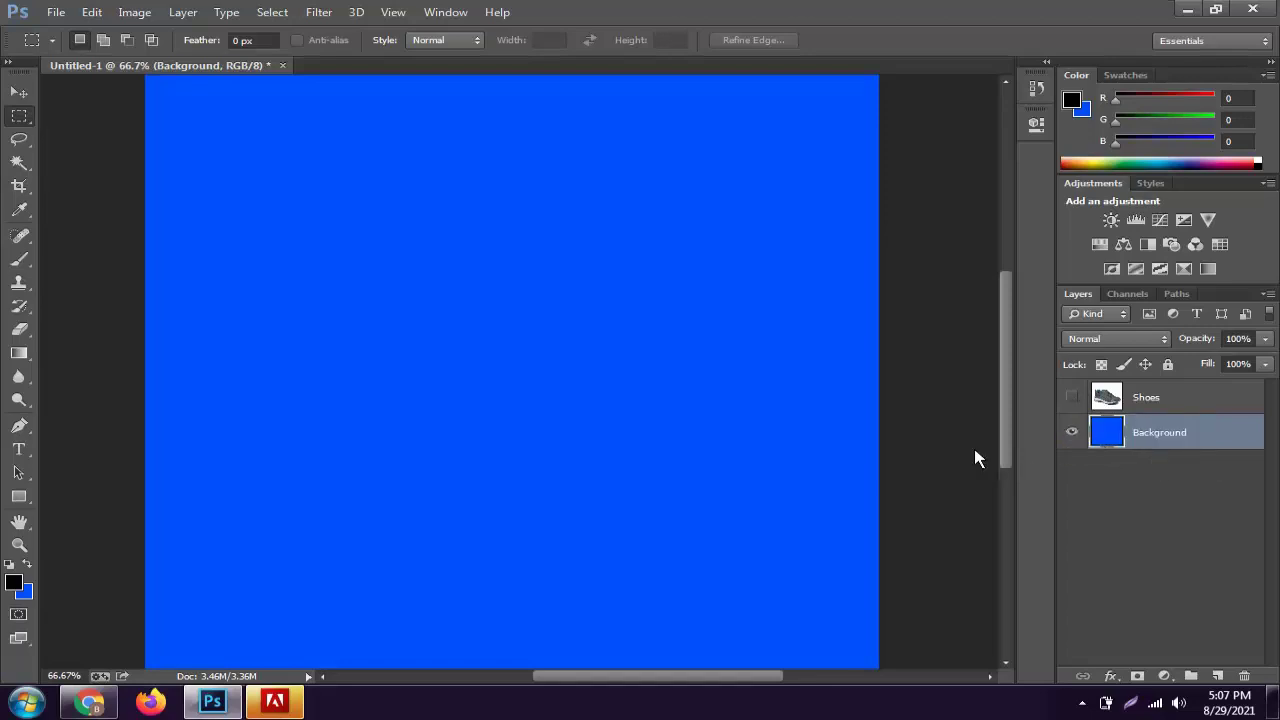
left_click(1072, 398)
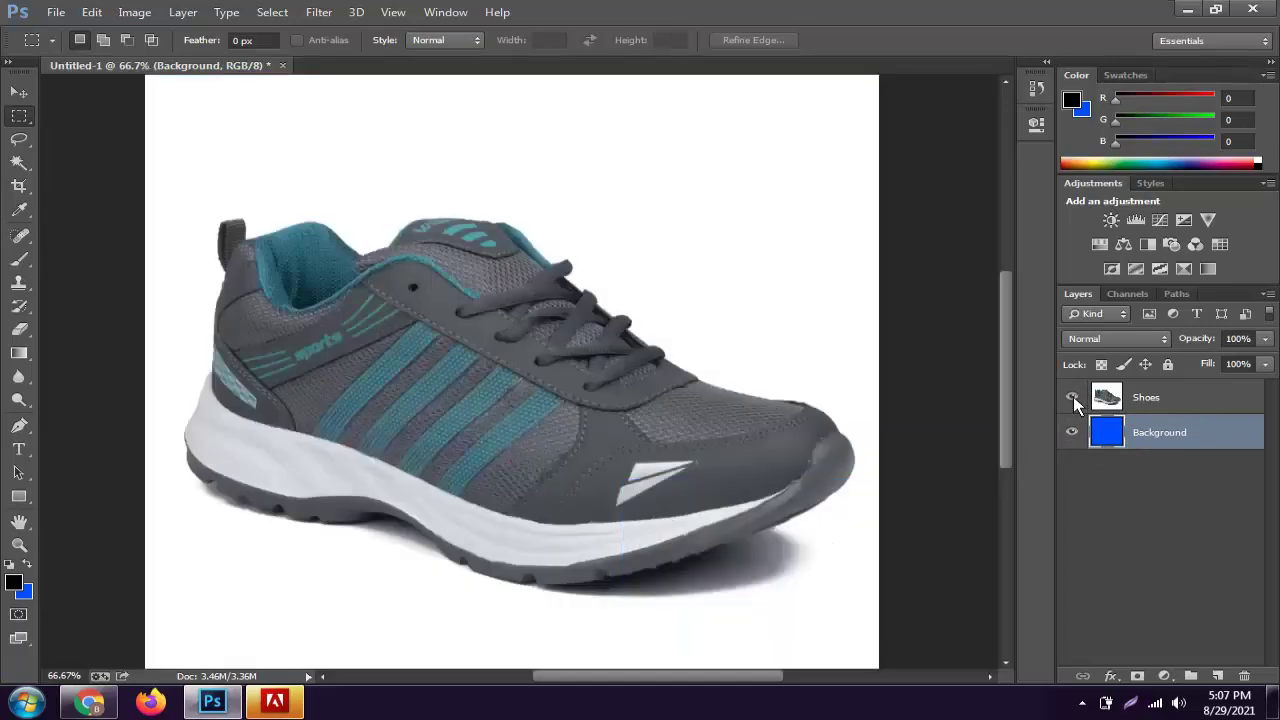
Select the Shoes layer, choose the Pen tool and zoom in to 500%
left_click(1168, 400)
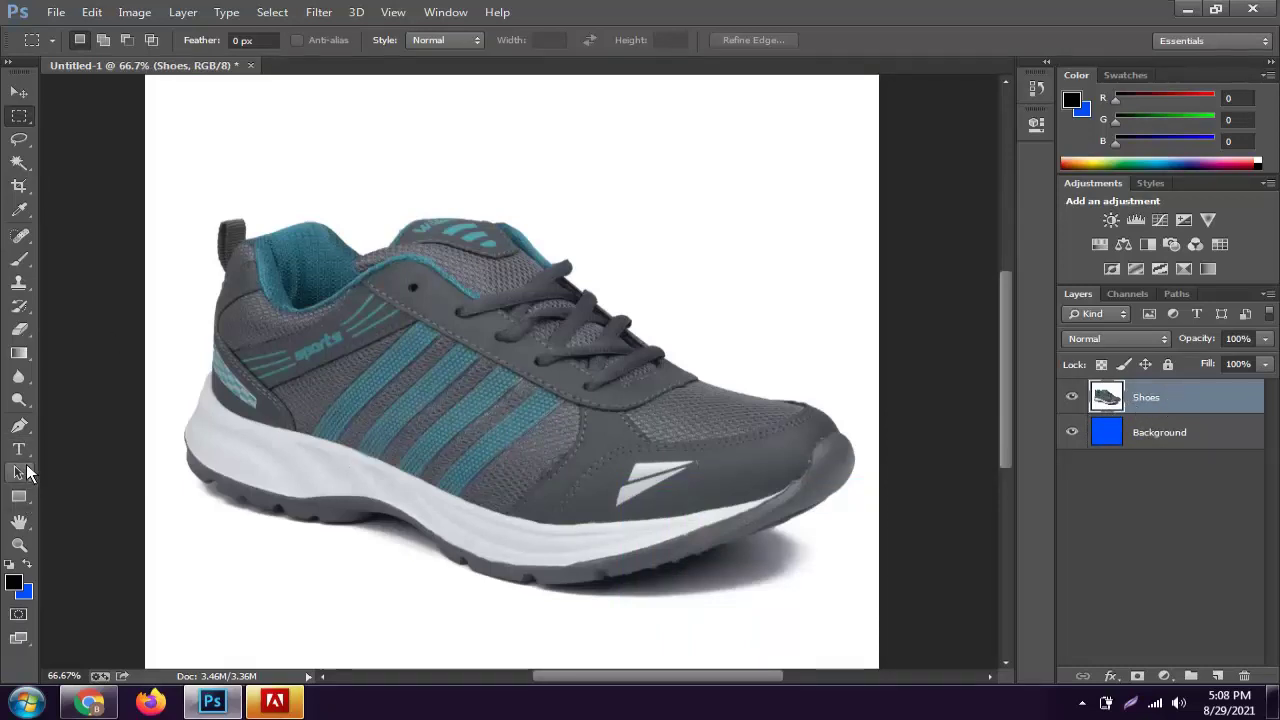
left_click(21, 430)
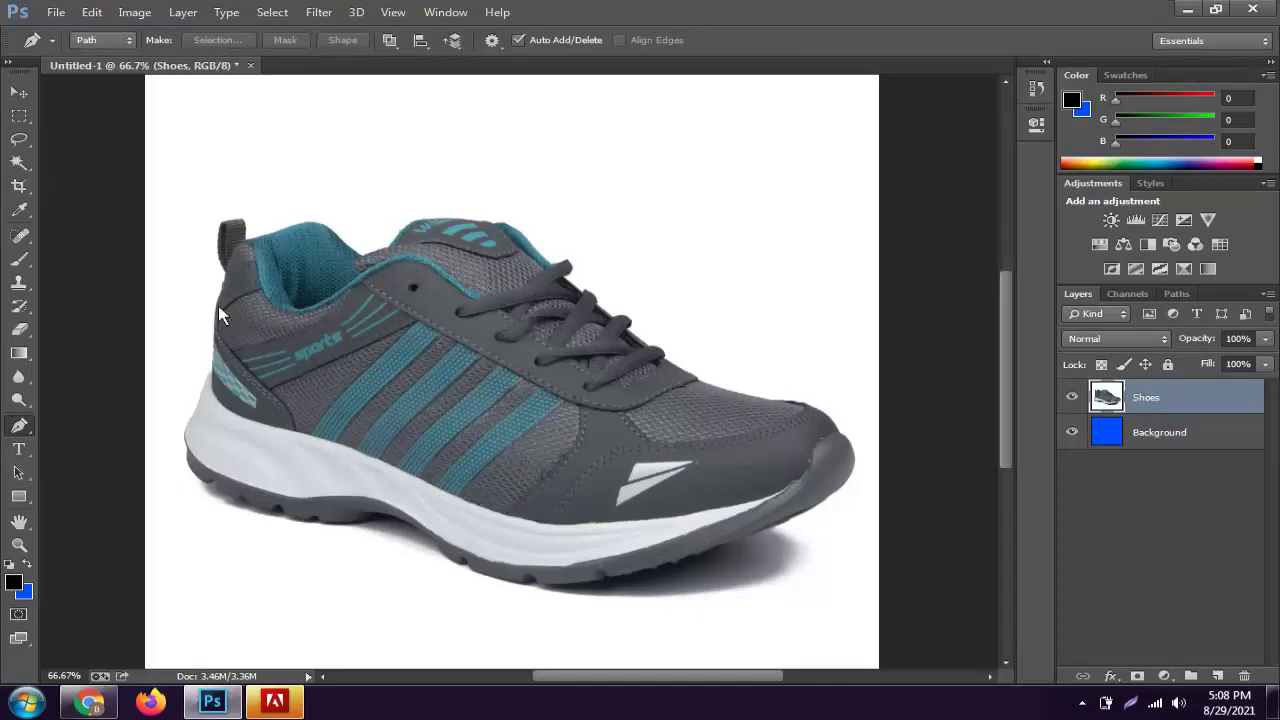
key("ctrl+plus")
key("ctrl+plus")
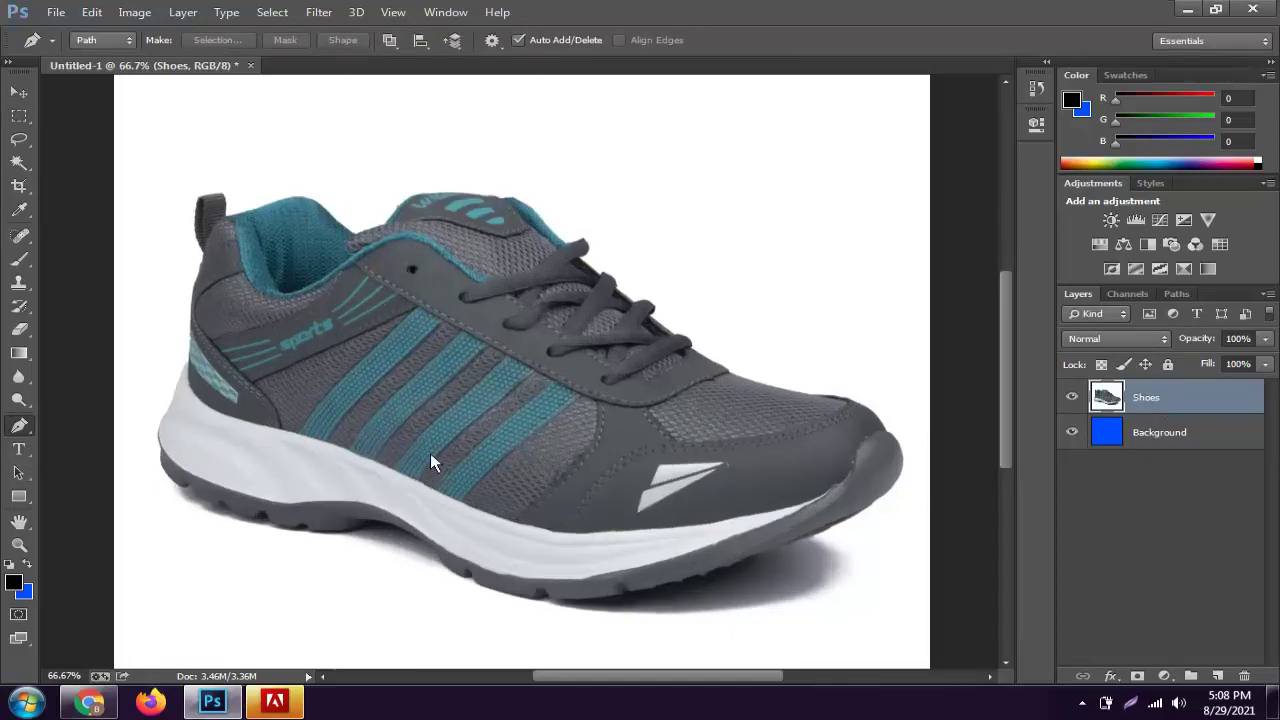
key("ctrl+plus")
key("ctrl+plus")
key("ctrl+plus")
Place anchors up the shoe's left heel edge and around the heel tab
left_click(422, 578)
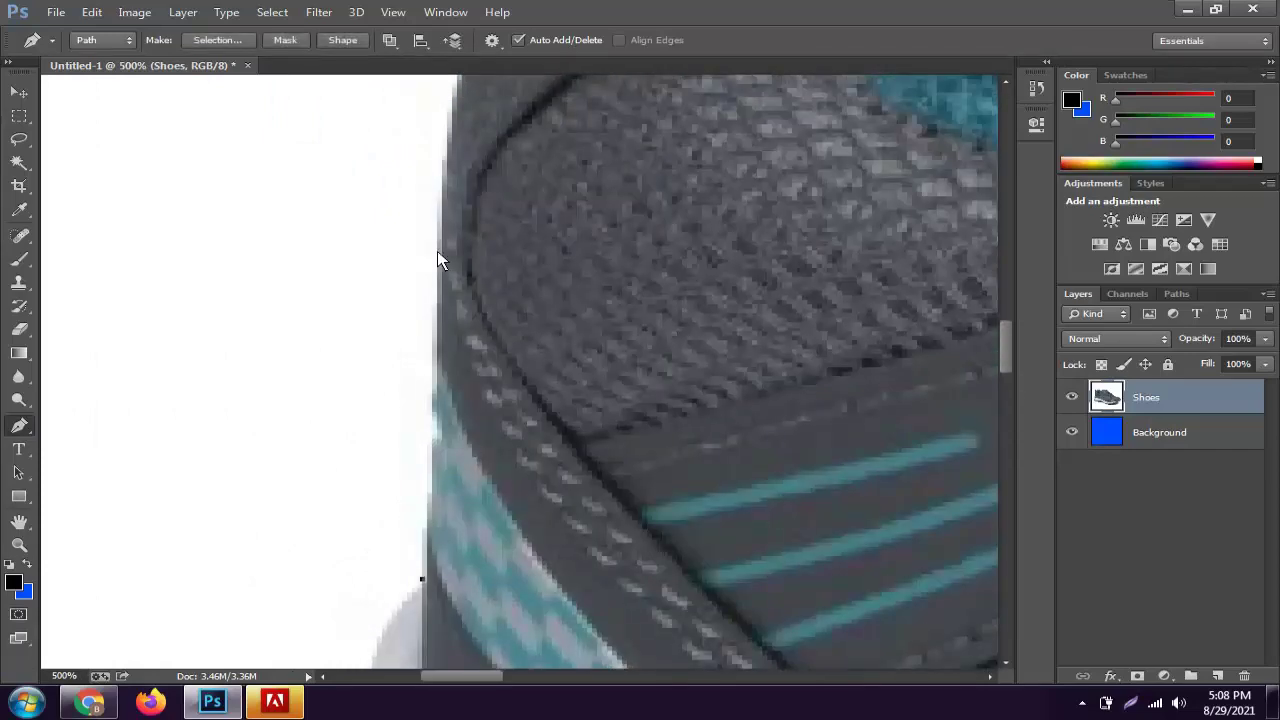
left_click(437, 250)
left_click(435, 305)
scroll(439, 194, "up", 5)
left_click_drag(428, 291, 442, 228)
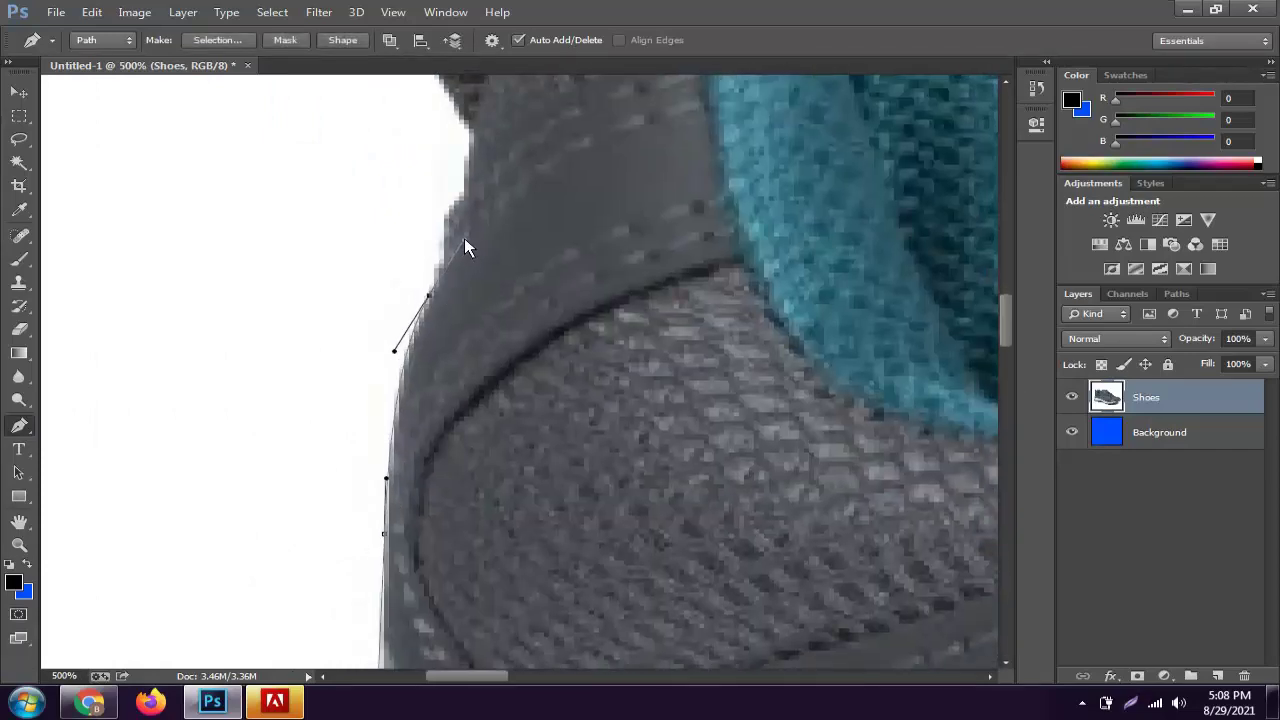
scroll(451, 475, "up", 5)
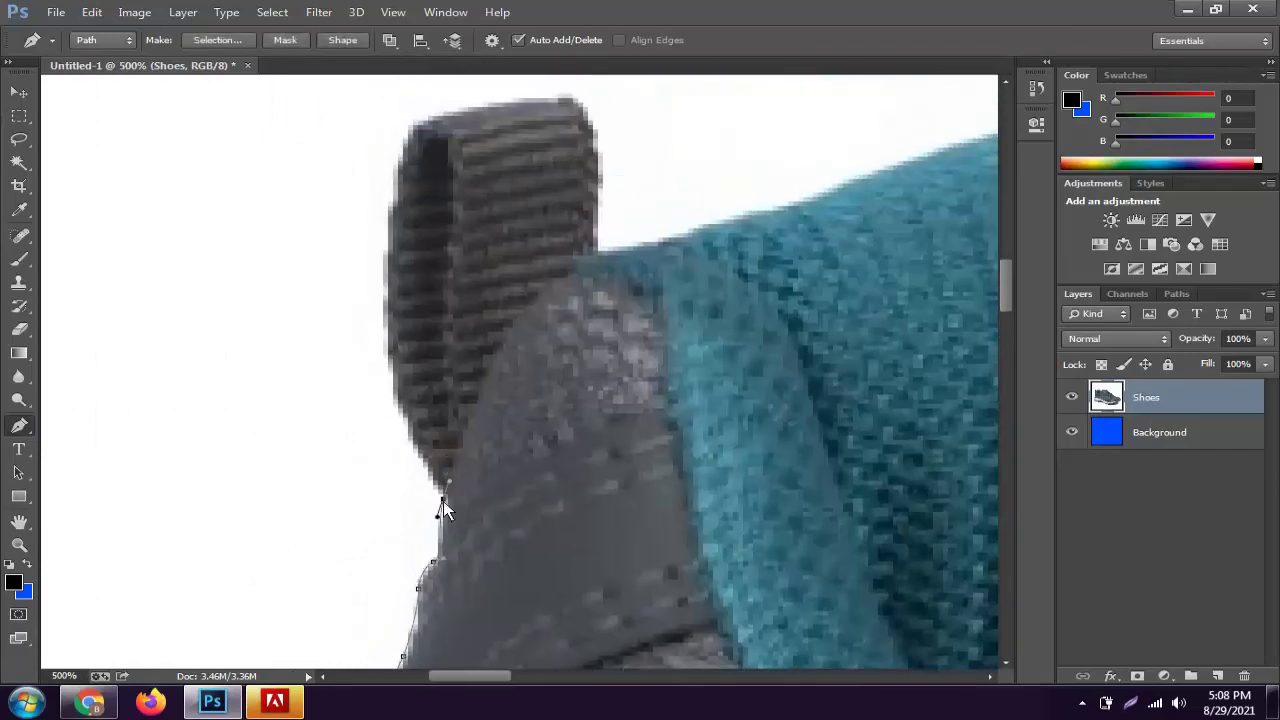
scroll(443, 501, "up", 2)
scroll(410, 292, "up", 2)
left_click_drag(400, 284, 438, 273)
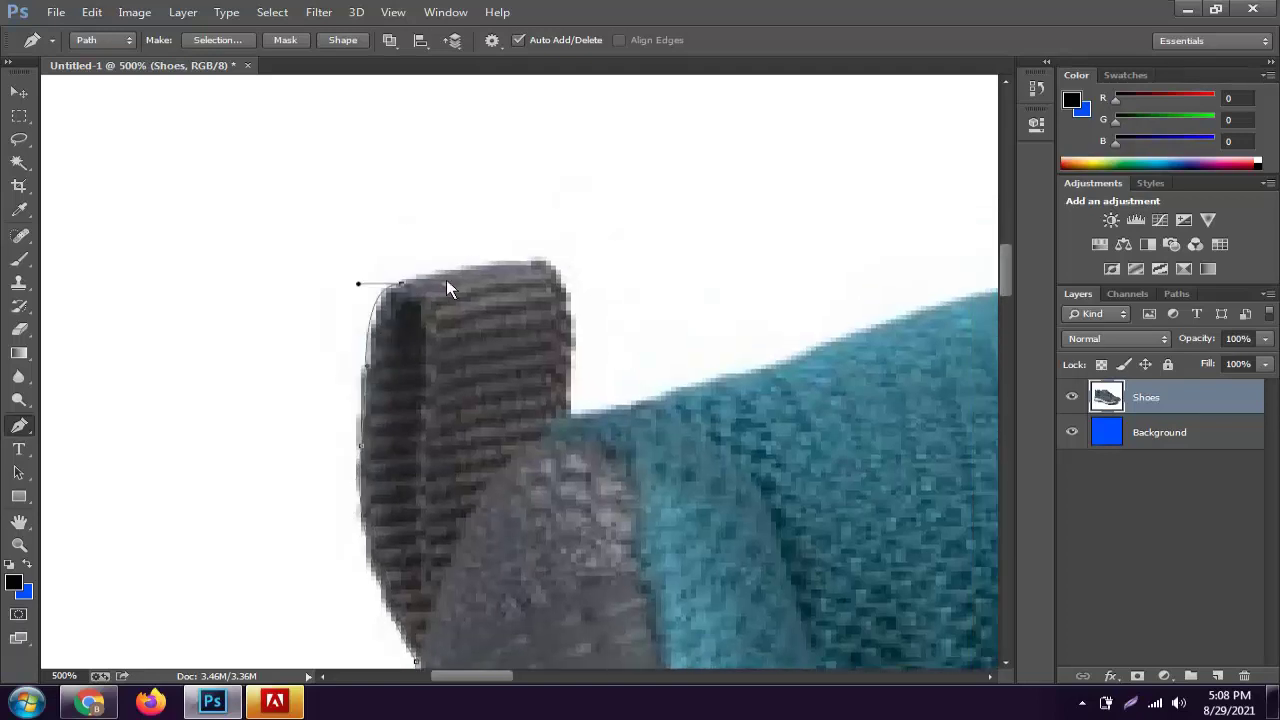
left_click(544, 264)
scroll(530, 268, "down", 2)
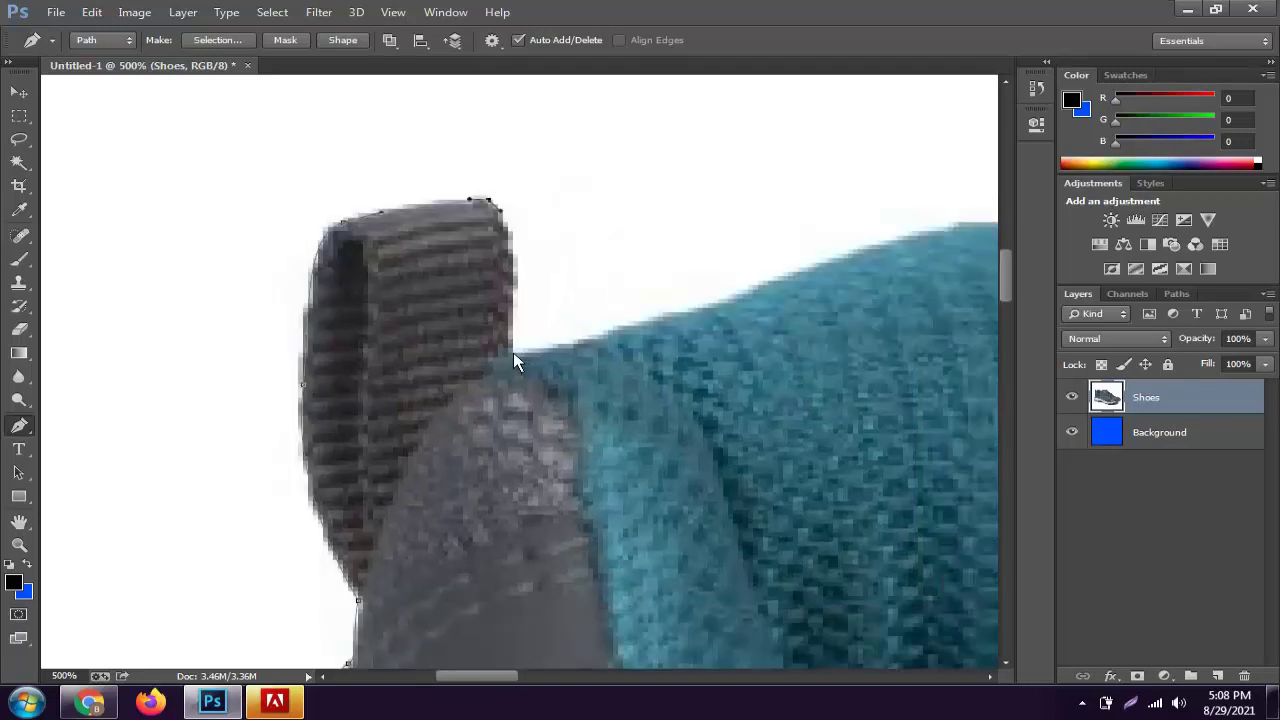
left_click_drag(513, 352, 508, 474)
Continue the path along the teal collar edge and the dip behind it
scroll(545, 370, "right", 5)
mouse_move(300, 418)
left_mouse_down()
mouse_move(414, 392)
mouse_move(422, 354)
left_mouse_up()
scroll(414, 392, "right", 2)
scroll(266, 414, "right", 1)
left_click_drag(616, 354, 695, 394)
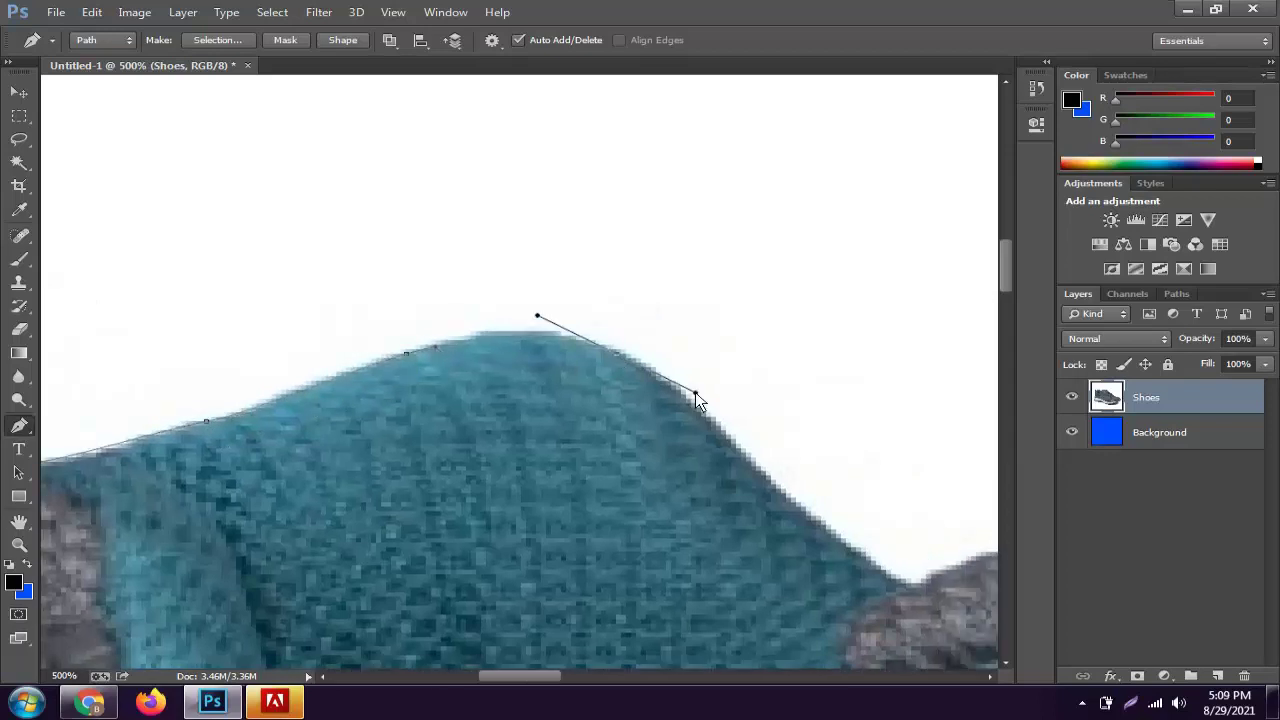
scroll(695, 394, "down", 2)
scroll(566, 443, "right", 5)
mouse_move(565, 436)
left_mouse_down()
mouse_move(618, 466)
mouse_move(600, 462)
mouse_move(690, 435)
left_mouse_up()
left_click(646, 492)
scroll(620, 480, "right", 5)
scroll(600, 470, "right", 5)
scroll(600, 470, "up", 2)
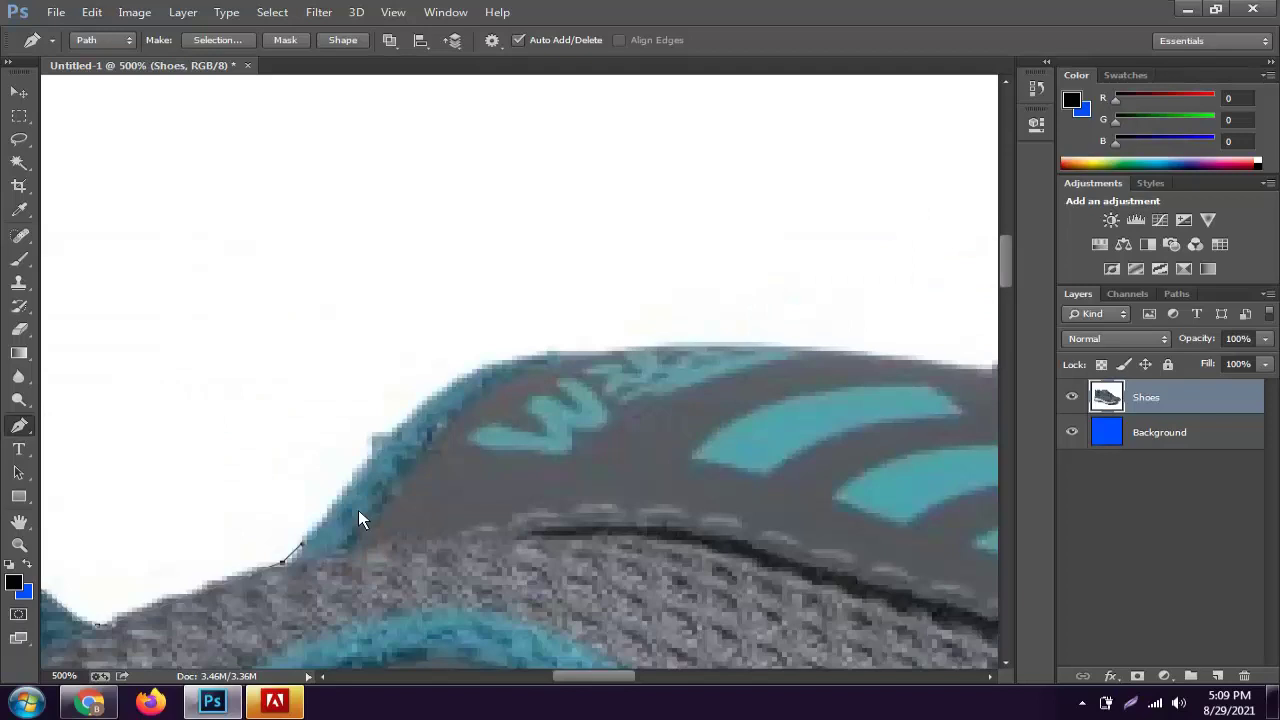
left_click(442, 385)
Trace curved anchors along the tongue's top and down the teal edge
left_click_drag(615, 355, 728, 357)
scroll(414, 400, "right", 5)
scroll(414, 400, "up", 1)
left_click_drag(529, 380, 590, 392)
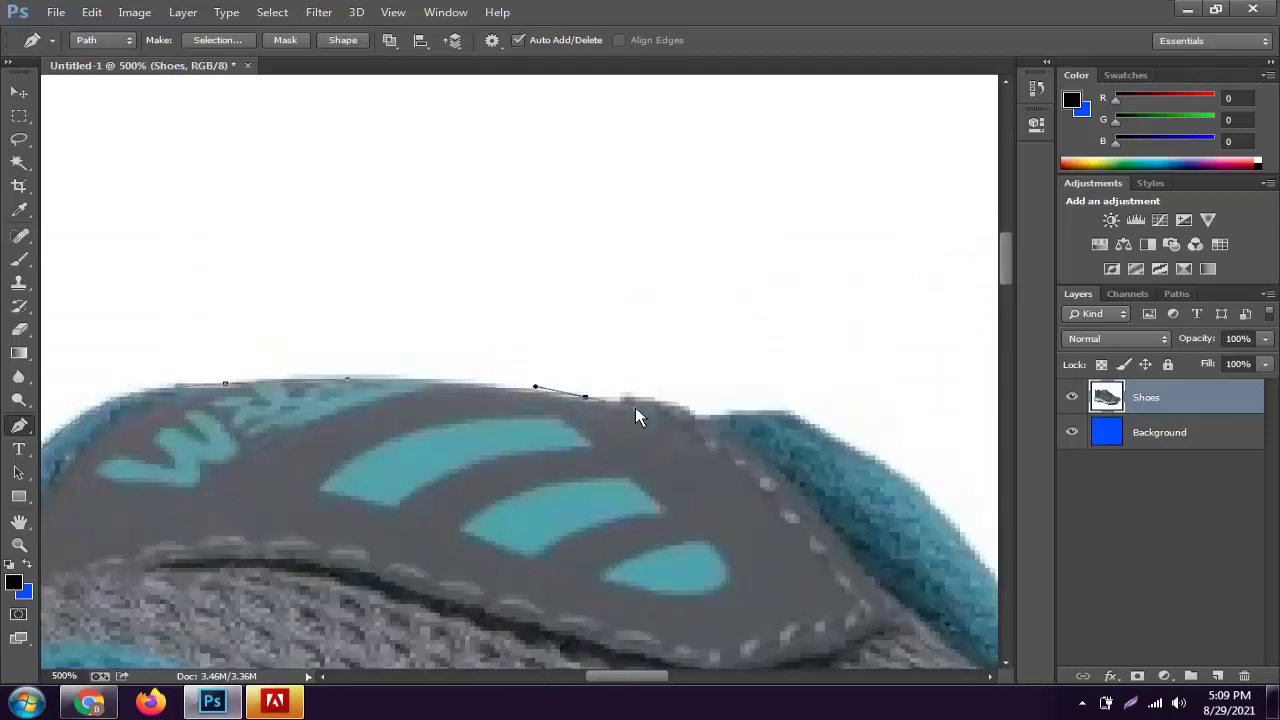
scroll(540, 405, "right", 3)
scroll(540, 405, "down", 1)
left_click(447, 390)
left_click(540, 395)
scroll(537, 390, "right", 3)
left_click(537, 386)
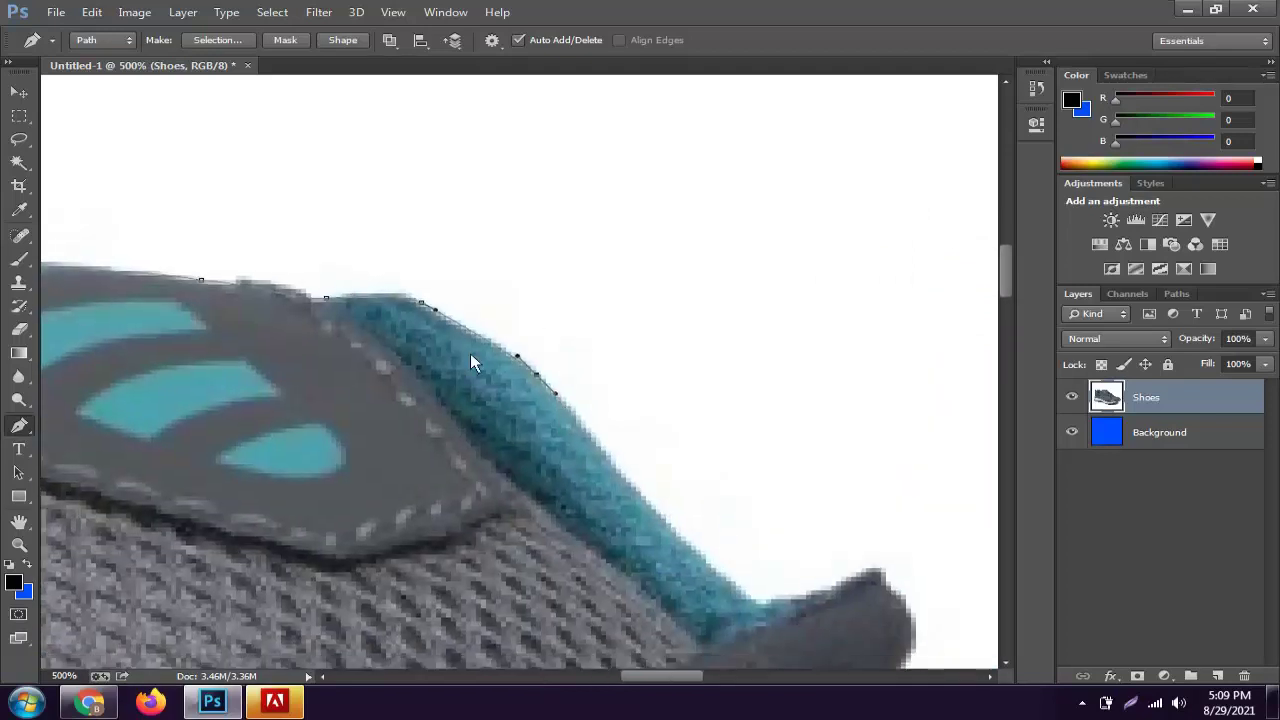
scroll(470, 353, "down", 3)
left_click(564, 408)
scroll(519, 393, "right", 3)
scroll(519, 393, "down", 3)
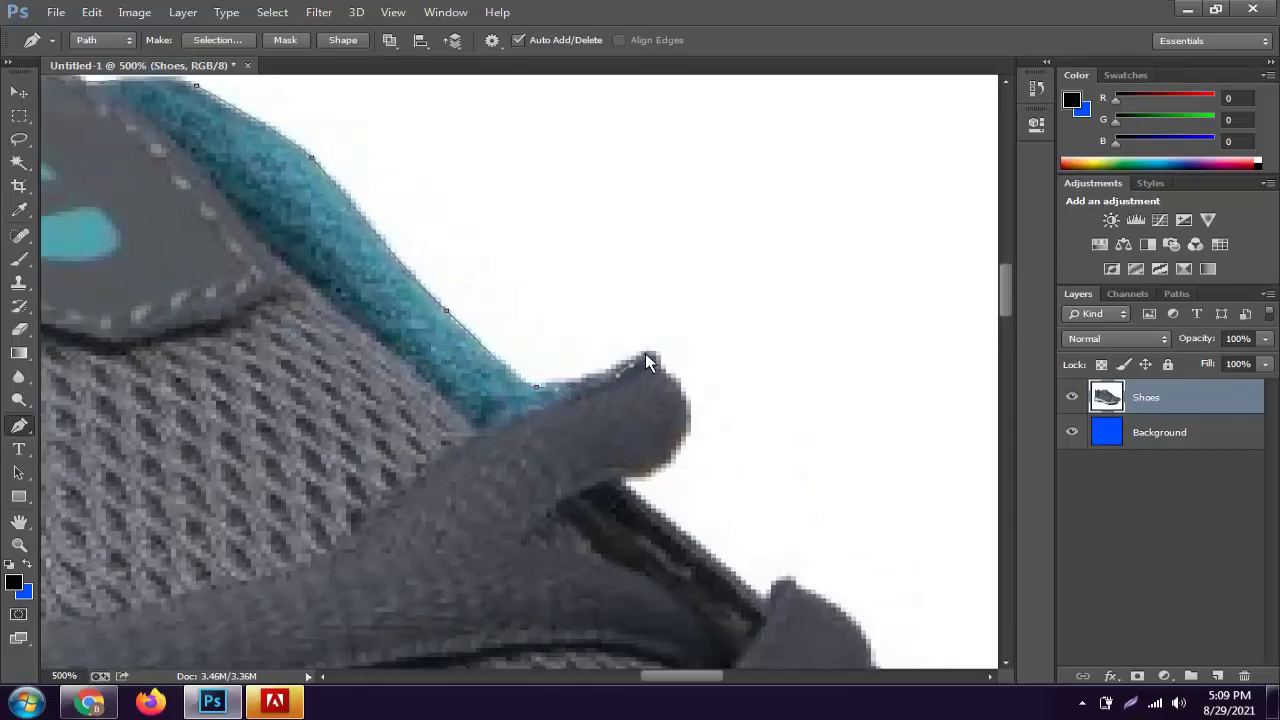
Extend the path around the first and second lace tips
left_click(537, 386)
scroll(649, 348, "right", 3)
scroll(668, 346, "down", 3)
left_click_drag(604, 396, 500, 428)
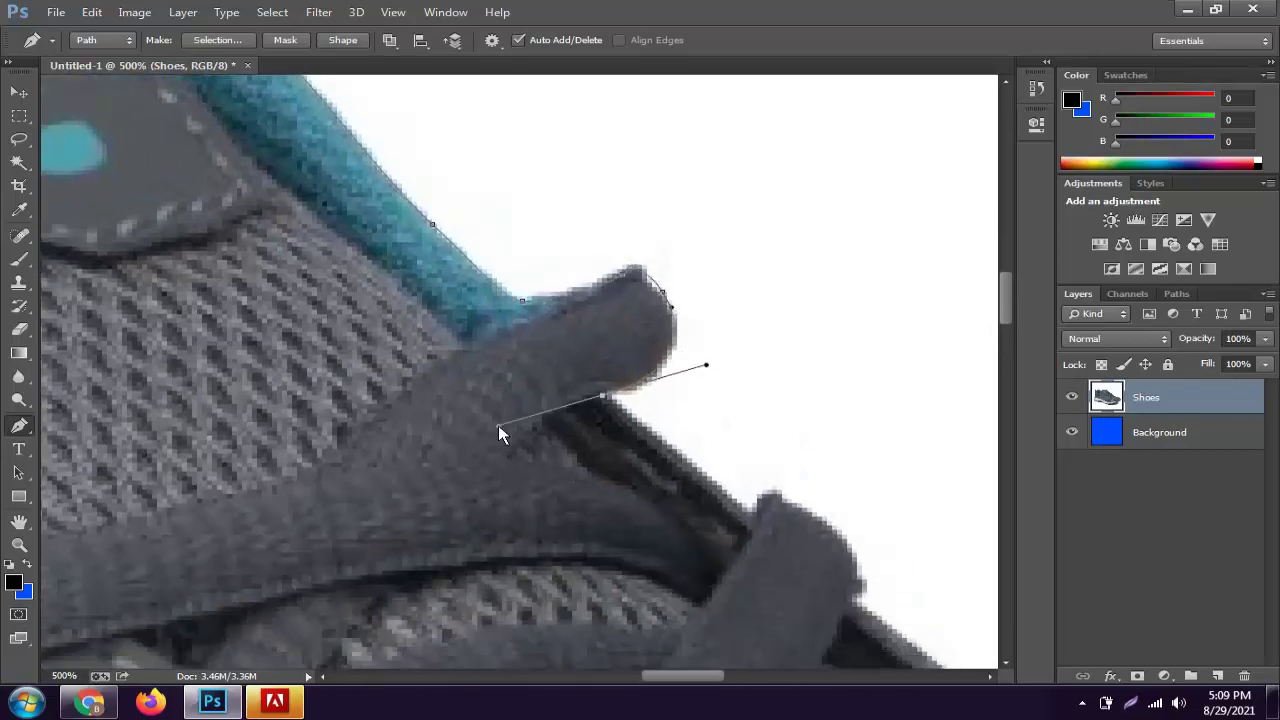
scroll(651, 438, "right", 3)
scroll(630, 436, "down", 3)
scroll(641, 419, "right", 3)
scroll(620, 400, "down", 3)
left_click(600, 379)
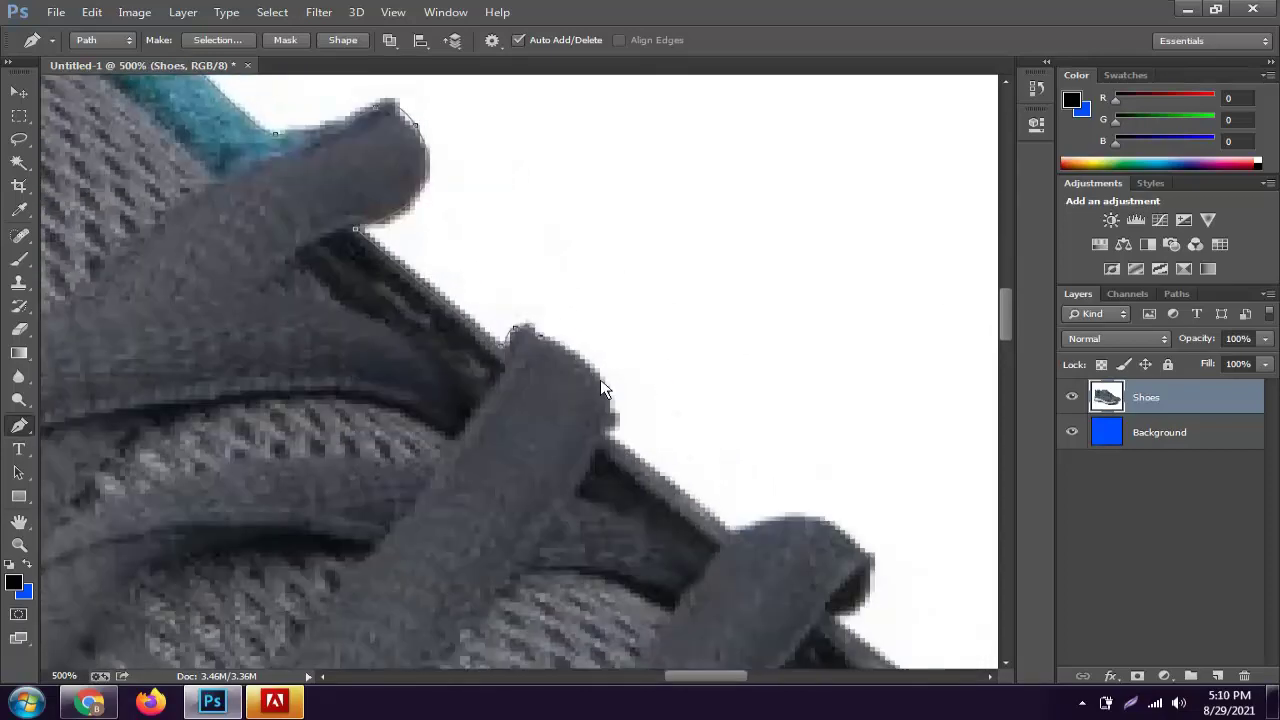
scroll(600, 379, "right", 2)
scroll(585, 355, "down", 3)
scroll(600, 362, "right", 3)
scroll(595, 358, "down", 3)
Trace anchors past the strap tips and notch, along the band edge to the shoe's top edge
scroll(570, 340, "right", 1)
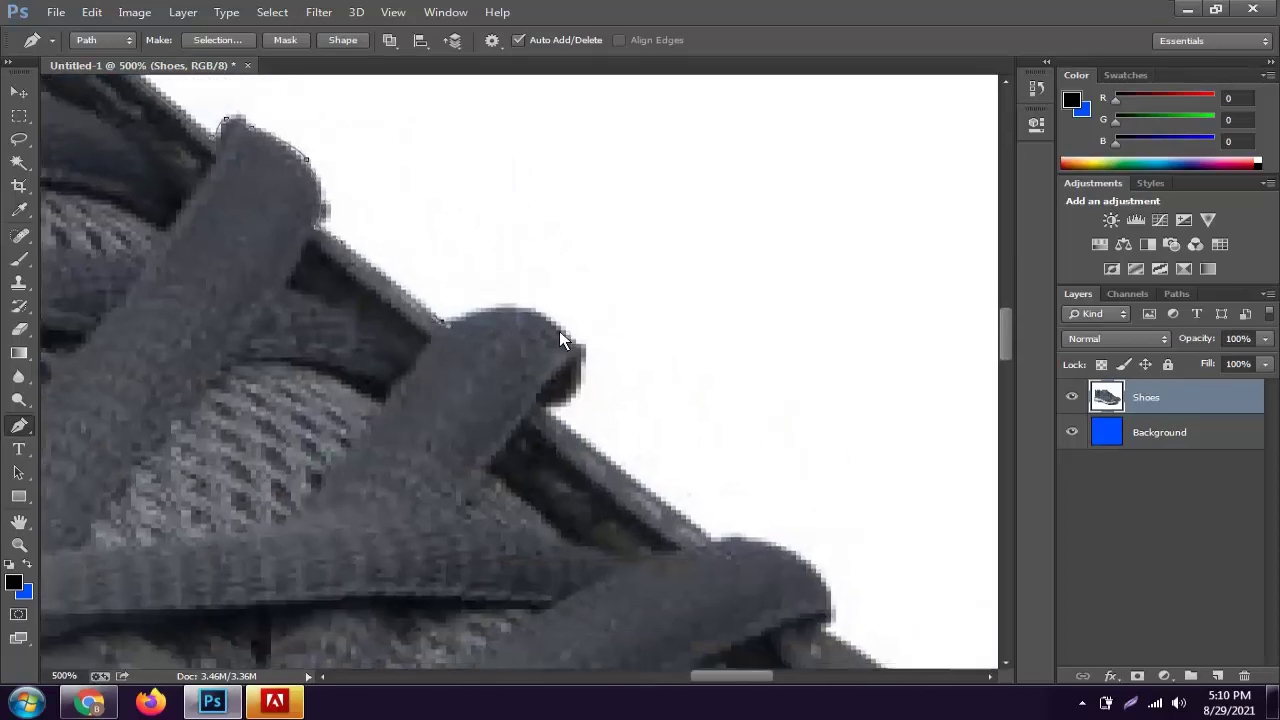
left_click_drag(555, 321, 586, 352)
left_click_drag(545, 405, 500, 410)
scroll(470, 360, "right", 3)
scroll(430, 310, "down", 3)
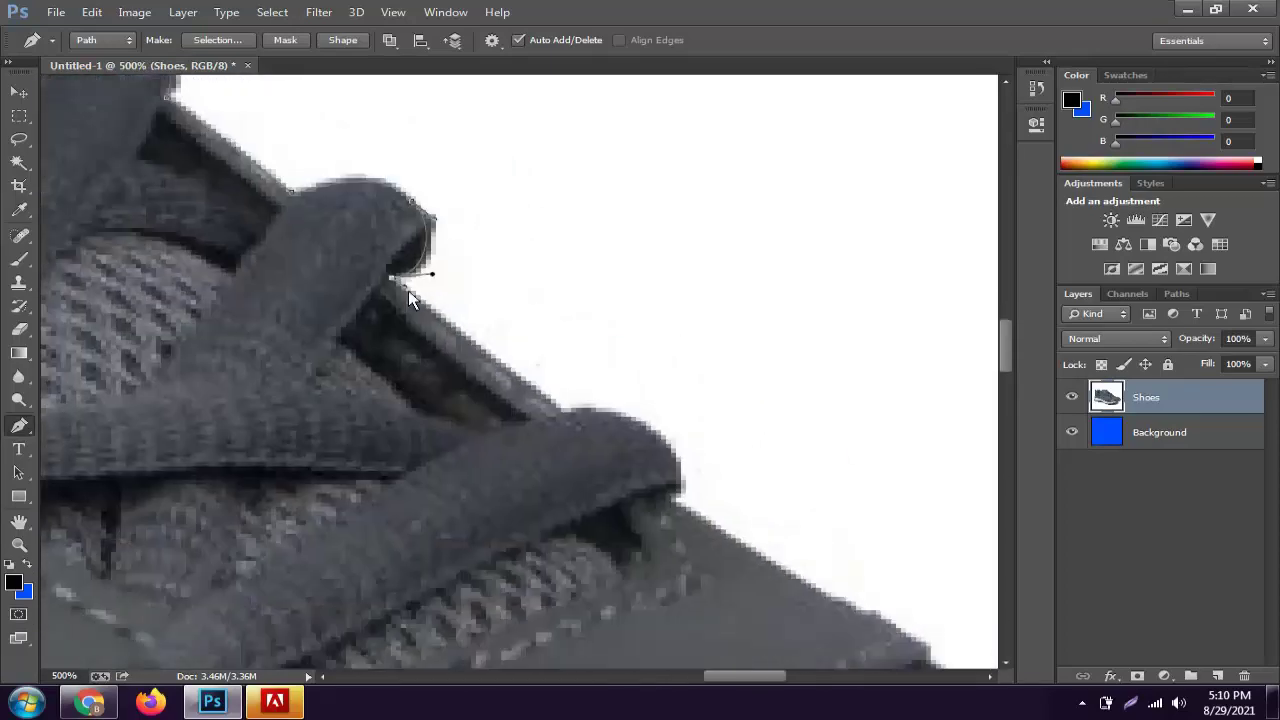
scroll(570, 415, "right", 2)
scroll(578, 405, "down", 2)
left_click_drag(584, 396, 586, 404)
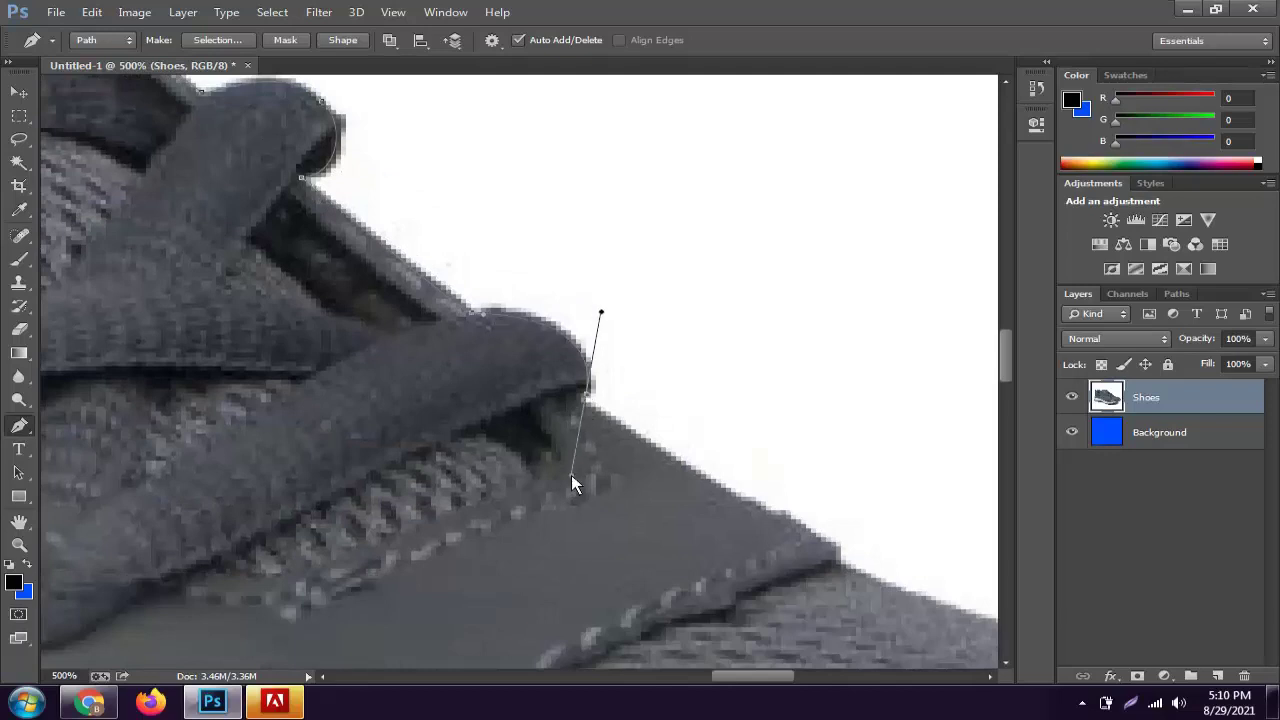
scroll(640, 430, "right", 2)
scroll(680, 450, "down", 2)
left_click(716, 470)
scroll(690, 445, "down", 2)
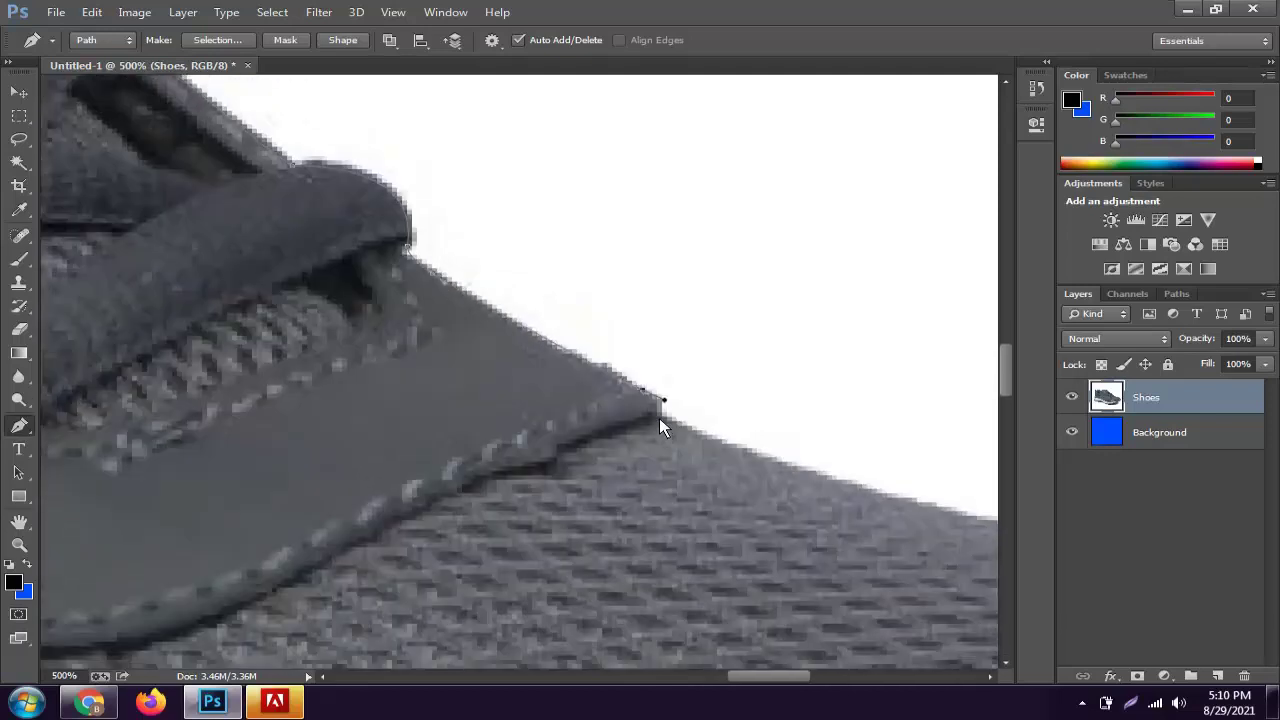
scroll(620, 420, "right", 3)
left_click_drag(826, 465, 870, 478)
left_click(943, 490)
scroll(900, 480, "right", 3)
scroll(880, 470, "down", 1)
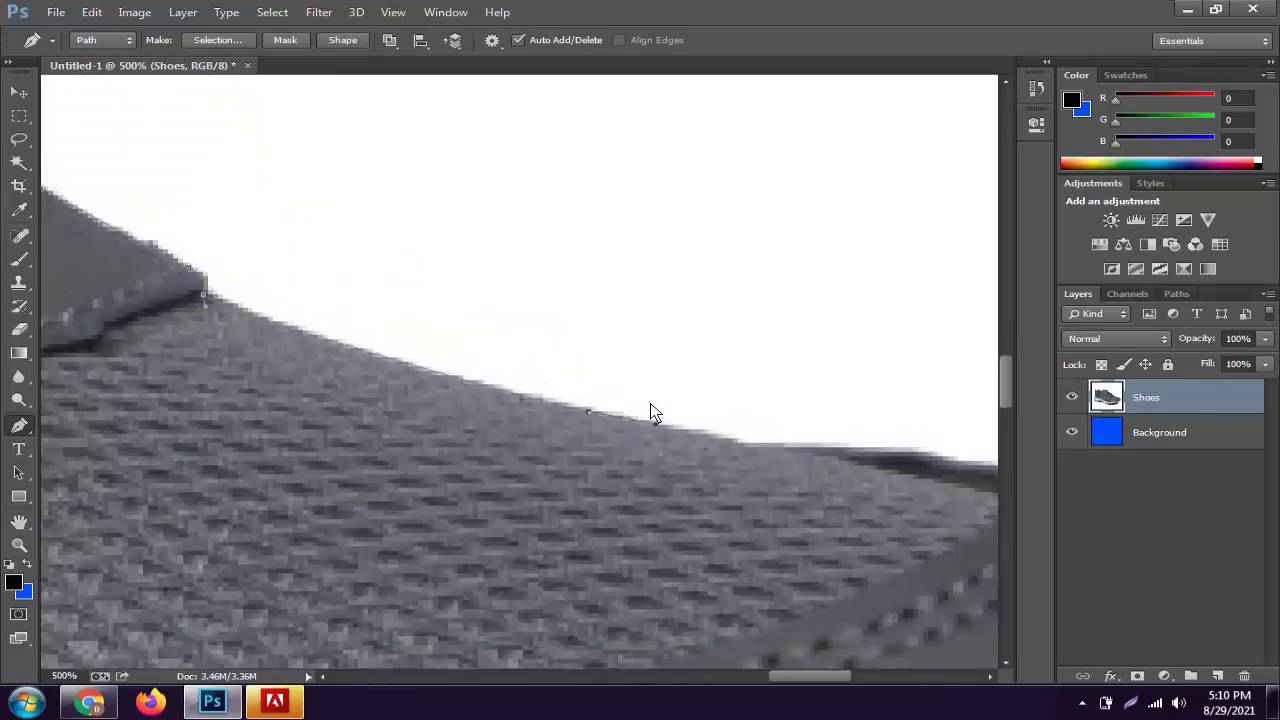
scroll(700, 440, "right", 2)
scroll(740, 472, "down", 3)
scroll(750, 475, "right", 2)
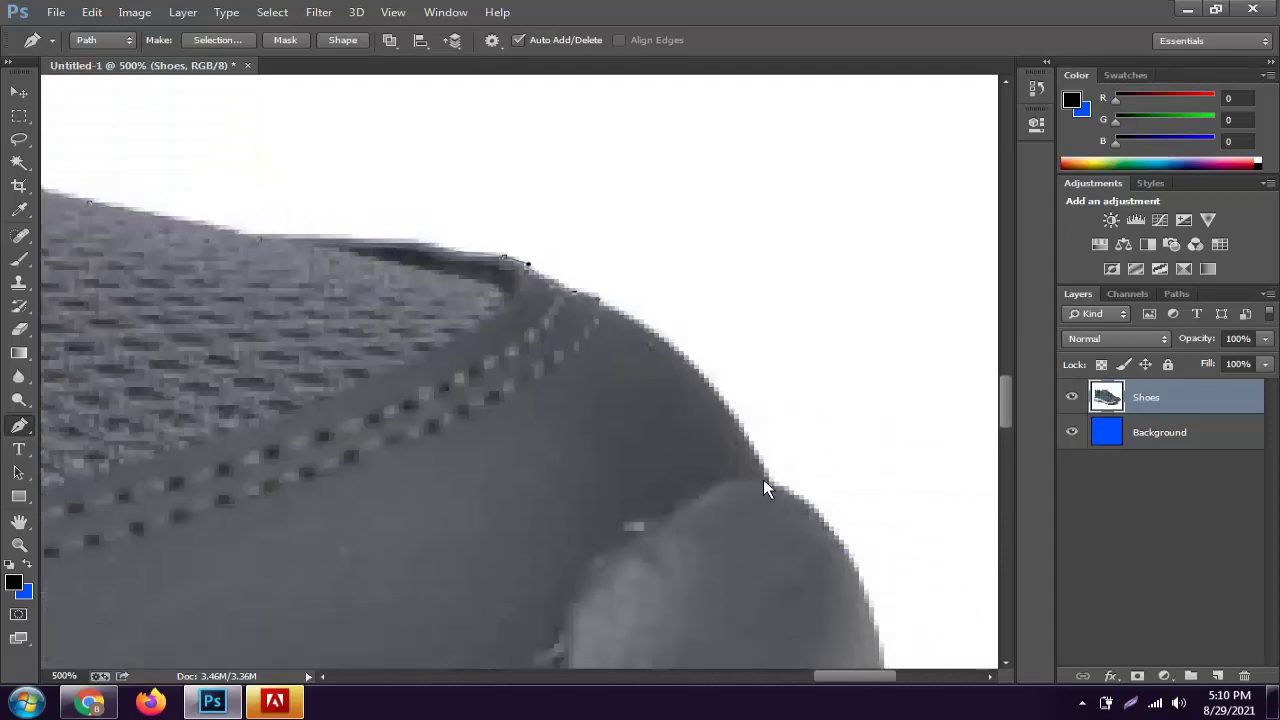
Curve the path around the shoe's toe with dragged anchors
left_click_drag(768, 484, 847, 647)
left_click_drag(642, 451, 598, 658)
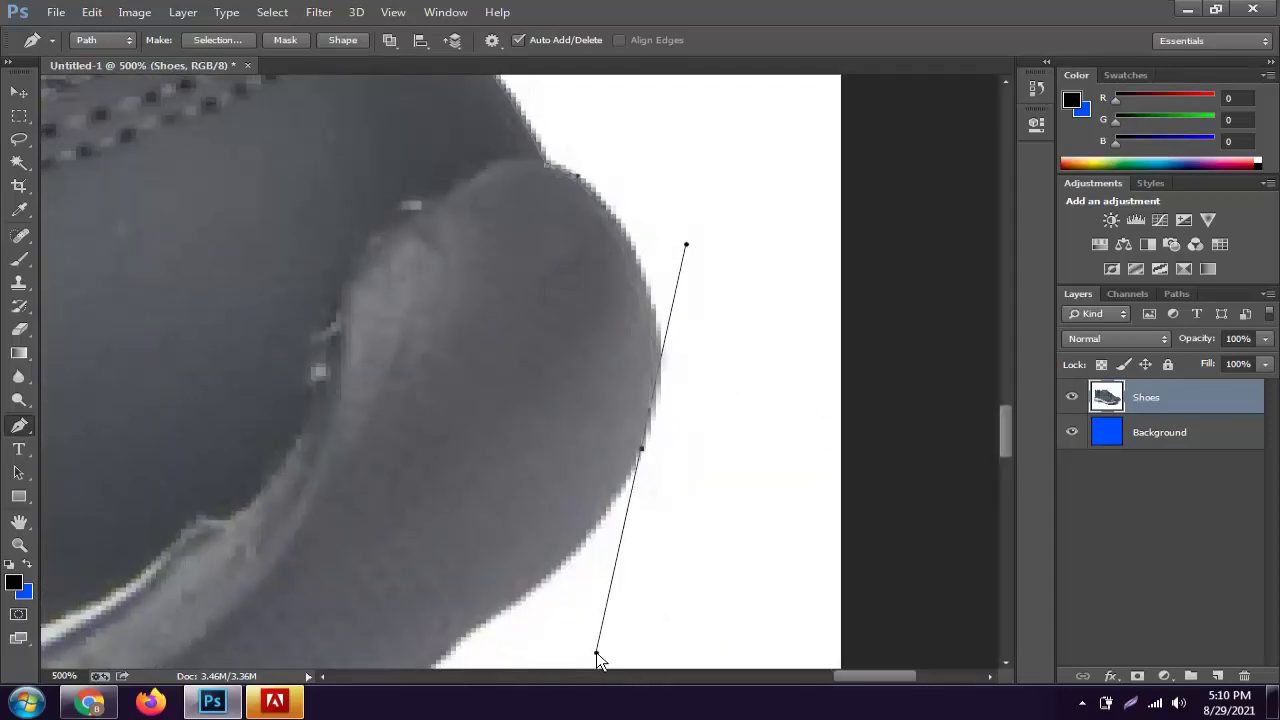
scroll(603, 520, "down", 3)
left_click_drag(549, 436, 449, 510)
scroll(523, 446, "down", 3)
scroll(523, 446, "left", 3)
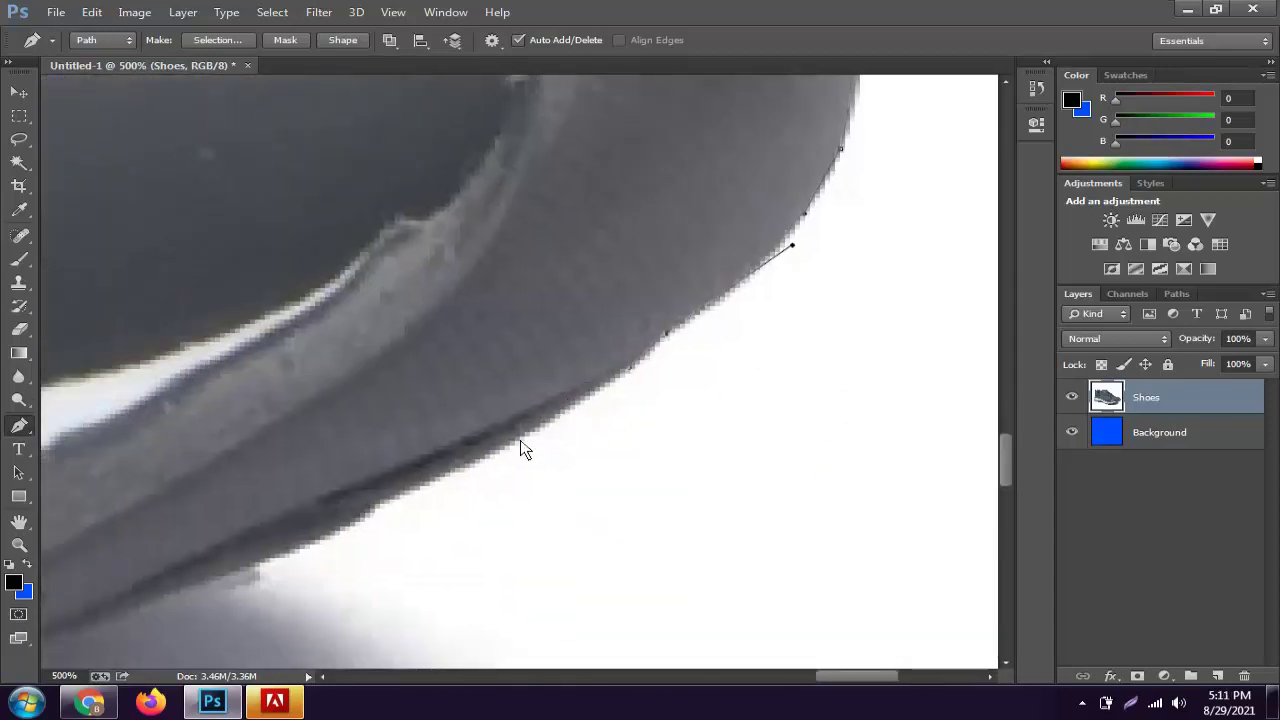
scroll(644, 410, "down", 3)
scroll(644, 410, "left", 3)
scroll(500, 445, "down", 3)
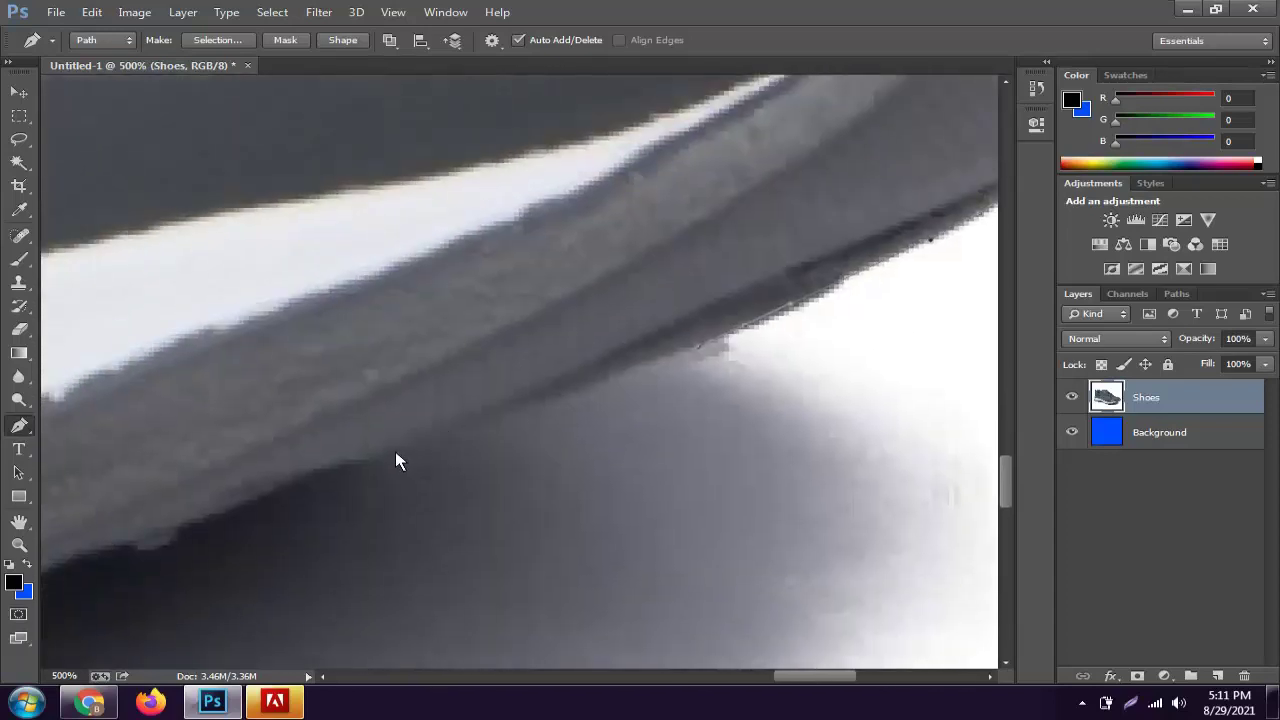
scroll(660, 403, "left", 3)
Extend the path left along the sole edge to the first sole bump
mouse_move(686, 404)
left_mouse_down()
mouse_move(649, 427)
mouse_move(498, 370)
left_mouse_up()
left_click(526, 457)
scroll(580, 440, "down", 3)
scroll(580, 440, "left", 3)
scroll(565, 418, "down", 3)
scroll(565, 418, "left", 3)
left_click(588, 370)
scroll(414, 429, "up", 1)
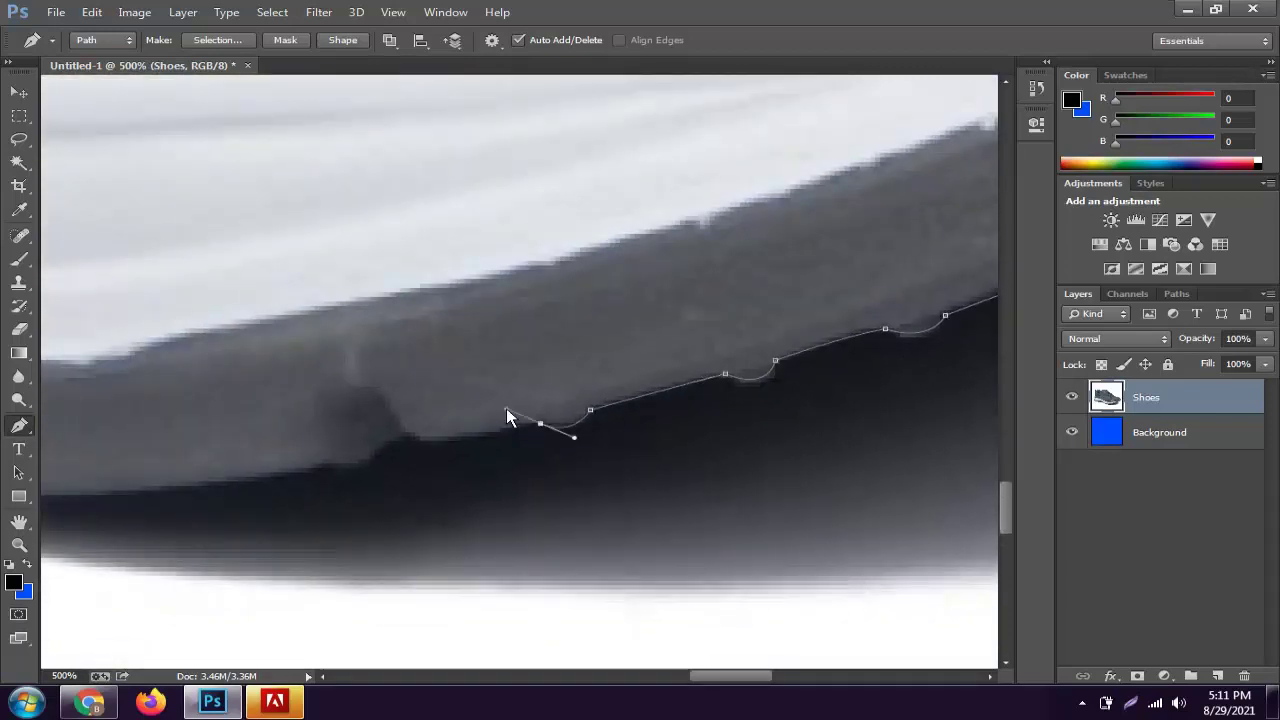
left_click_drag(499, 440, 471, 440)
scroll(449, 440, "left", 3)
left_click_drag(300, 448, 163, 437)
scroll(380, 440, "left", 3)
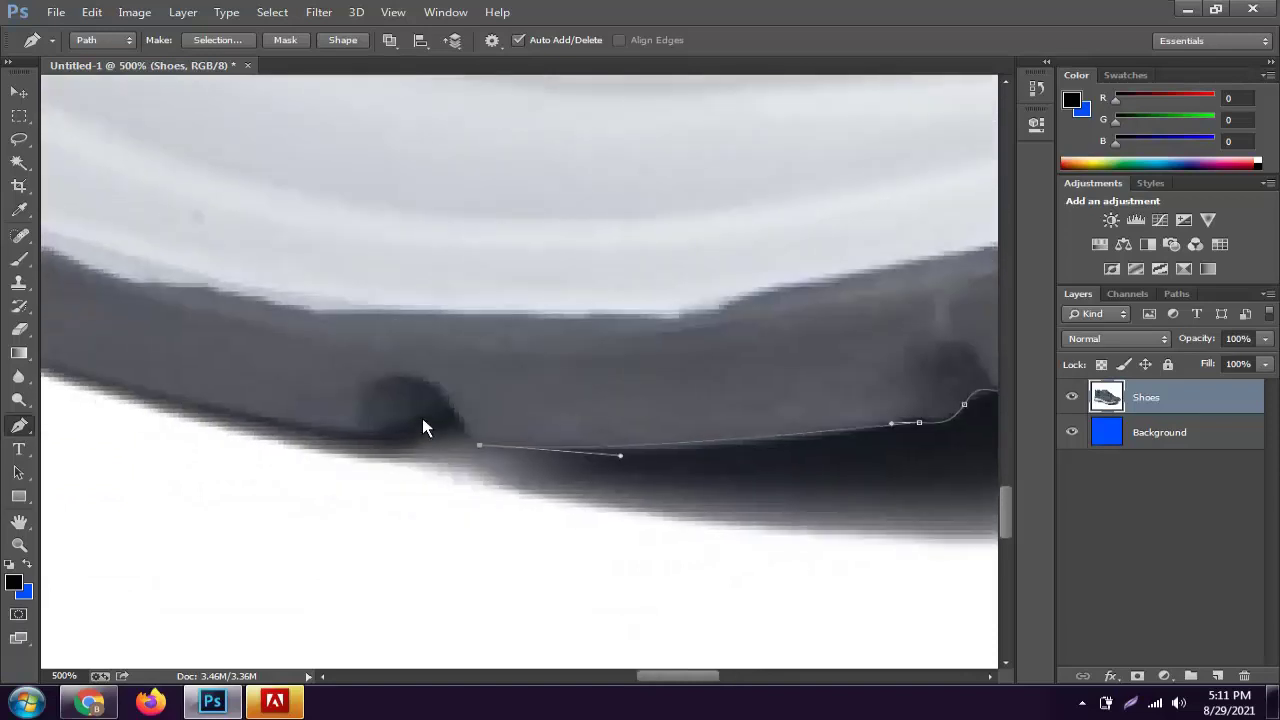
left_click(440, 416)
scroll(450, 460, "left", 2)
left_click(386, 451)
Curve the path around the remaining sole bumps, reshaping the last anchor's curve
scroll(390, 453, "up", 1)
scroll(390, 453, "left", 3)
left_click_drag(395, 452, 418, 460)
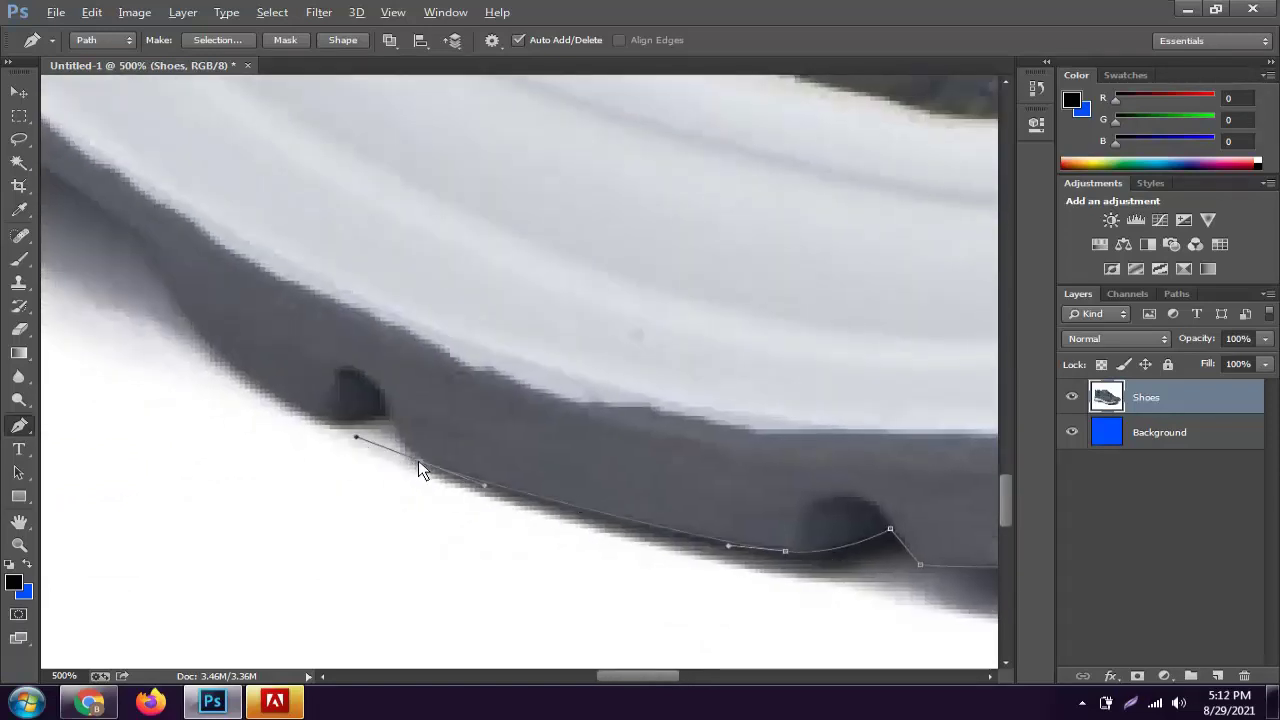
scroll(480, 480, "left", 2)
scroll(500, 470, "left", 1)
scroll(480, 475, "up", 2)
scroll(480, 475, "left", 2)
left_click_drag(540, 550, 486, 480)
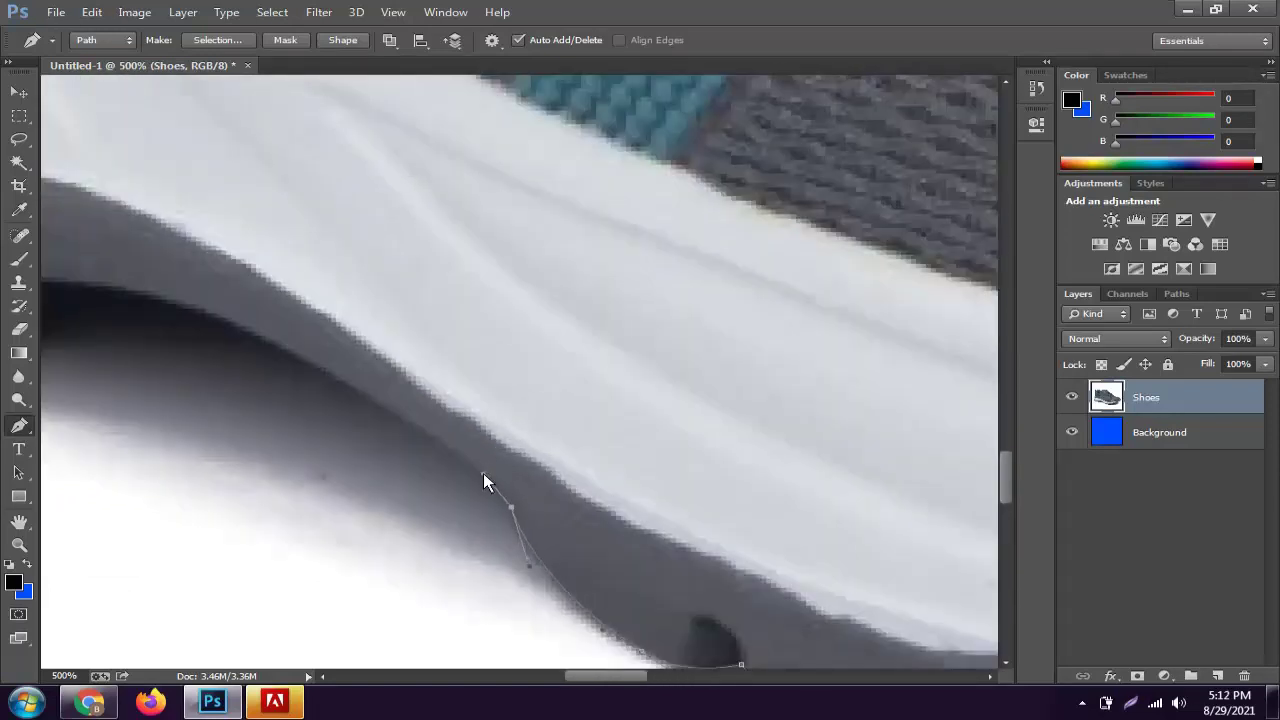
scroll(470, 400, "left", 3)
scroll(470, 400, "down", 1)
scroll(400, 286, "left", 2)
scroll(430, 320, "left", 3)
scroll(490, 410, "up", 2)
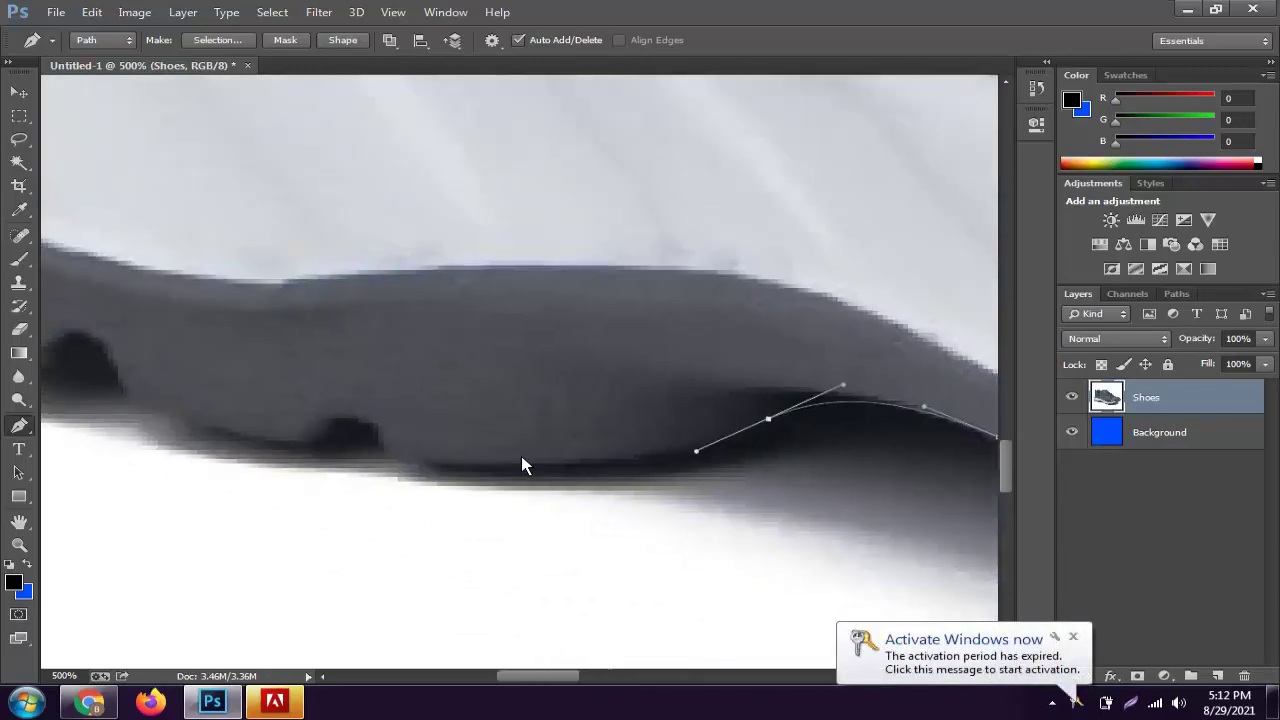
mouse_move(395, 460)
left_mouse_down()
mouse_move(327, 449)
mouse_move(310, 460)
left_mouse_up()
scroll(330, 450, "left", 3)
scroll(330, 450, "up", 1)
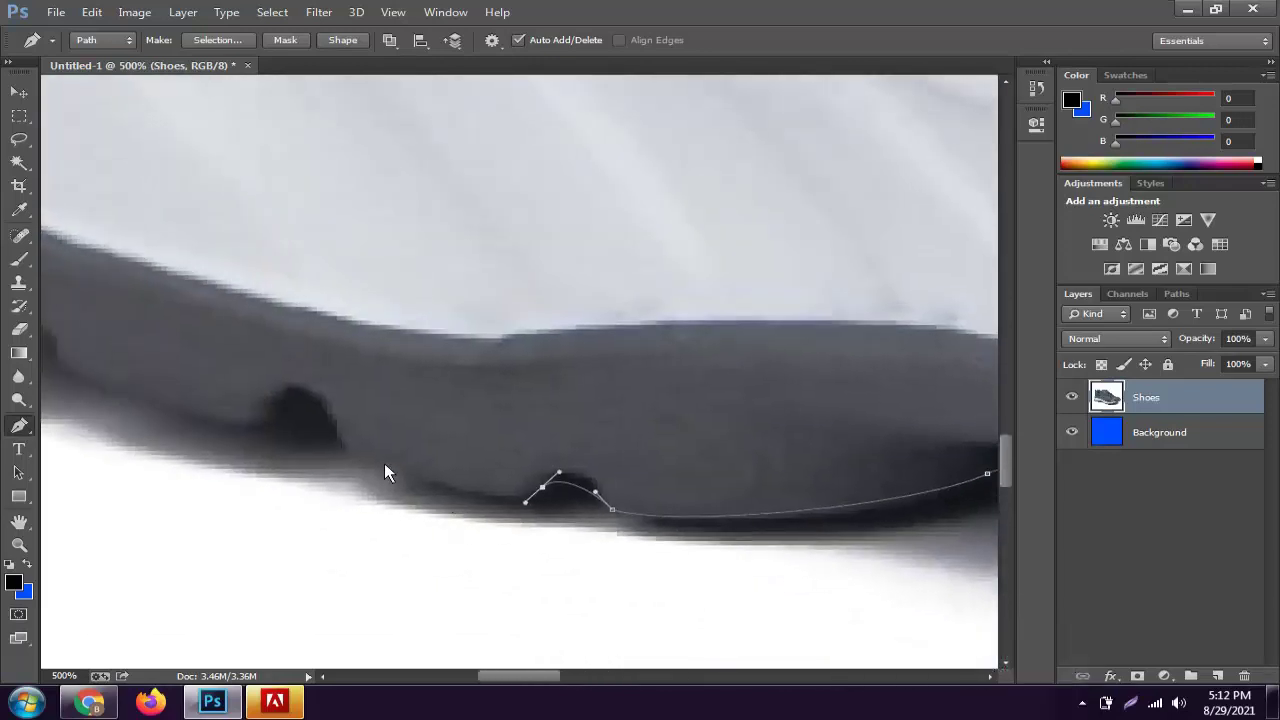
left_click(326, 437)
scroll(326, 437, "right", 2)
scroll(326, 437, "down", 2)
left_click_drag(470, 482, 480, 508)
scroll(480, 508, "left", 2)
scroll(480, 508, "up", 2)
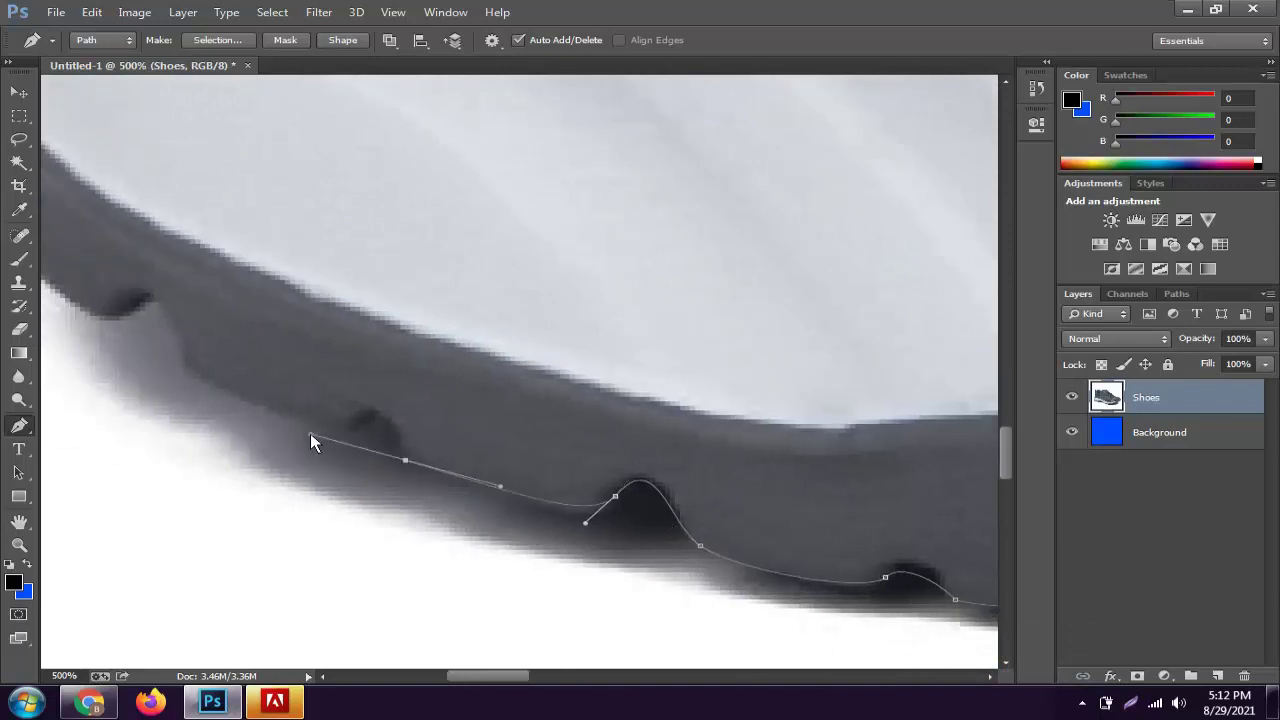
scroll(578, 476, "left", 2)
scroll(560, 488, "left", 2)
scroll(548, 510, "left", 1)
scroll(558, 525, "up", 1)
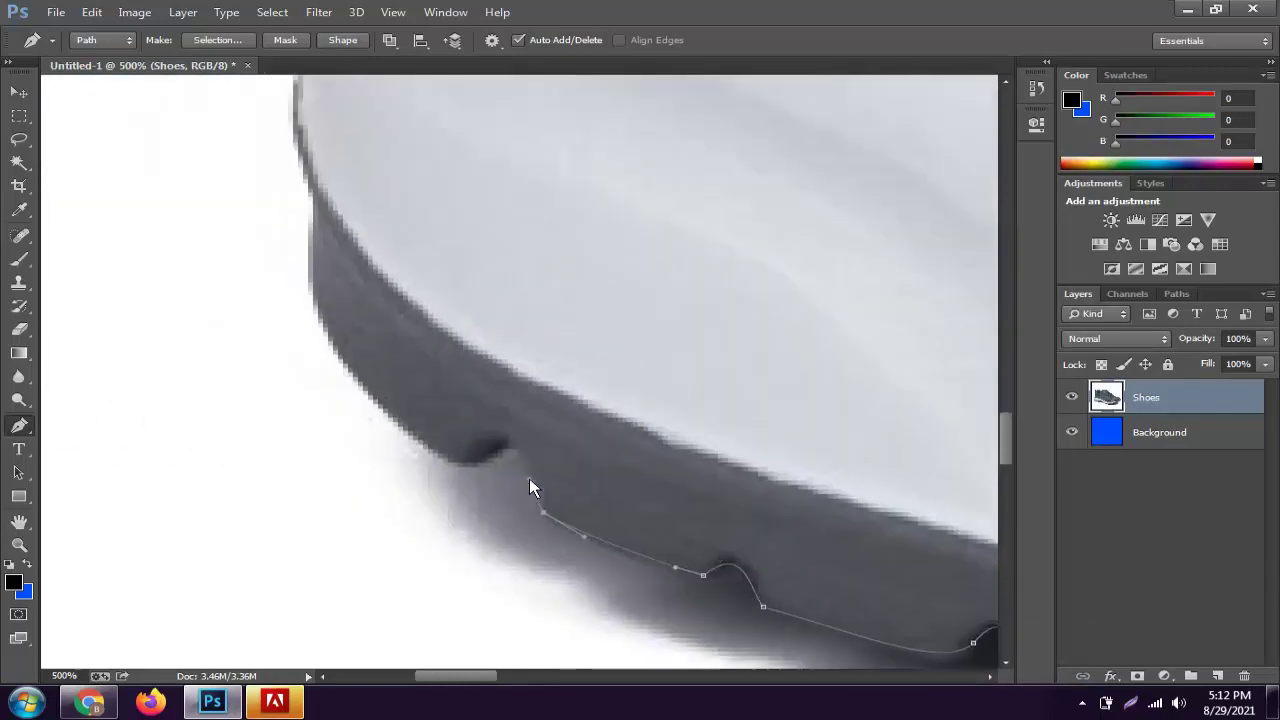
scroll(570, 485, "left", 2)
Trace from the sole notch up the heel edge toward the collar
left_click(615, 488)
scroll(595, 495, "up", 1)
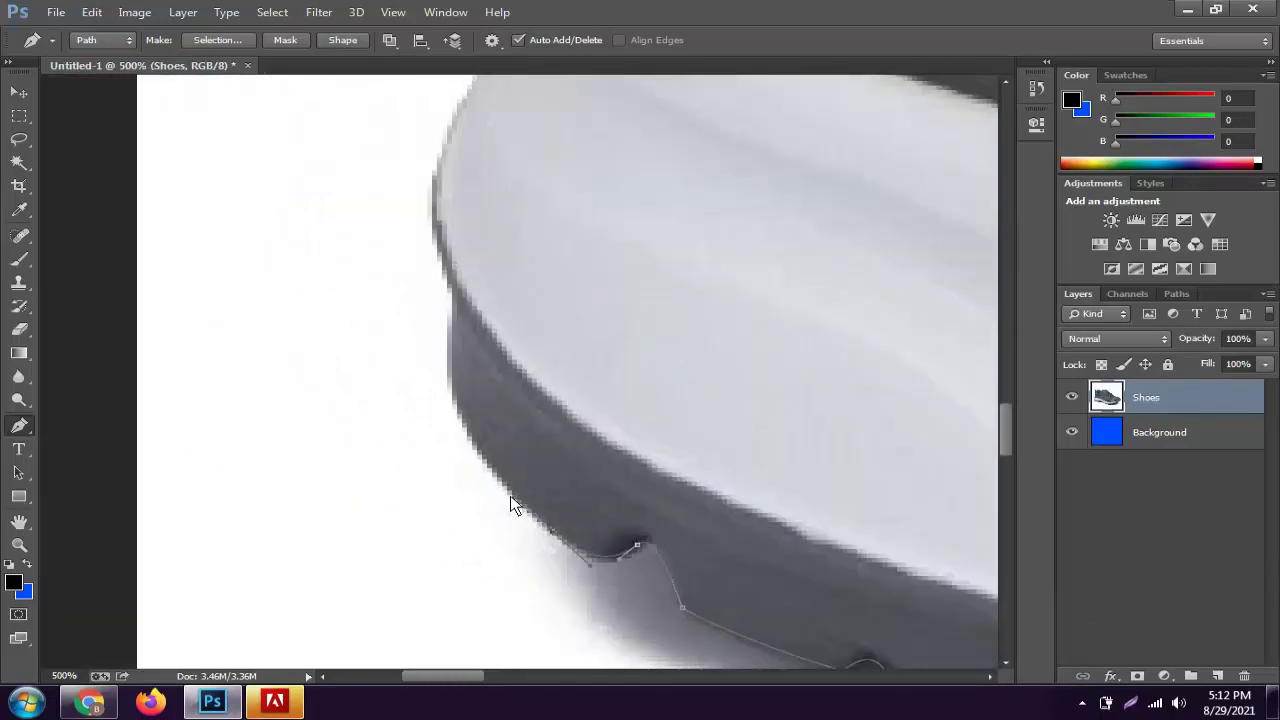
scroll(514, 508, "left", 1)
scroll(514, 508, "up", 1)
left_click_drag(509, 528, 516, 308)
scroll(489, 515, "up", 2)
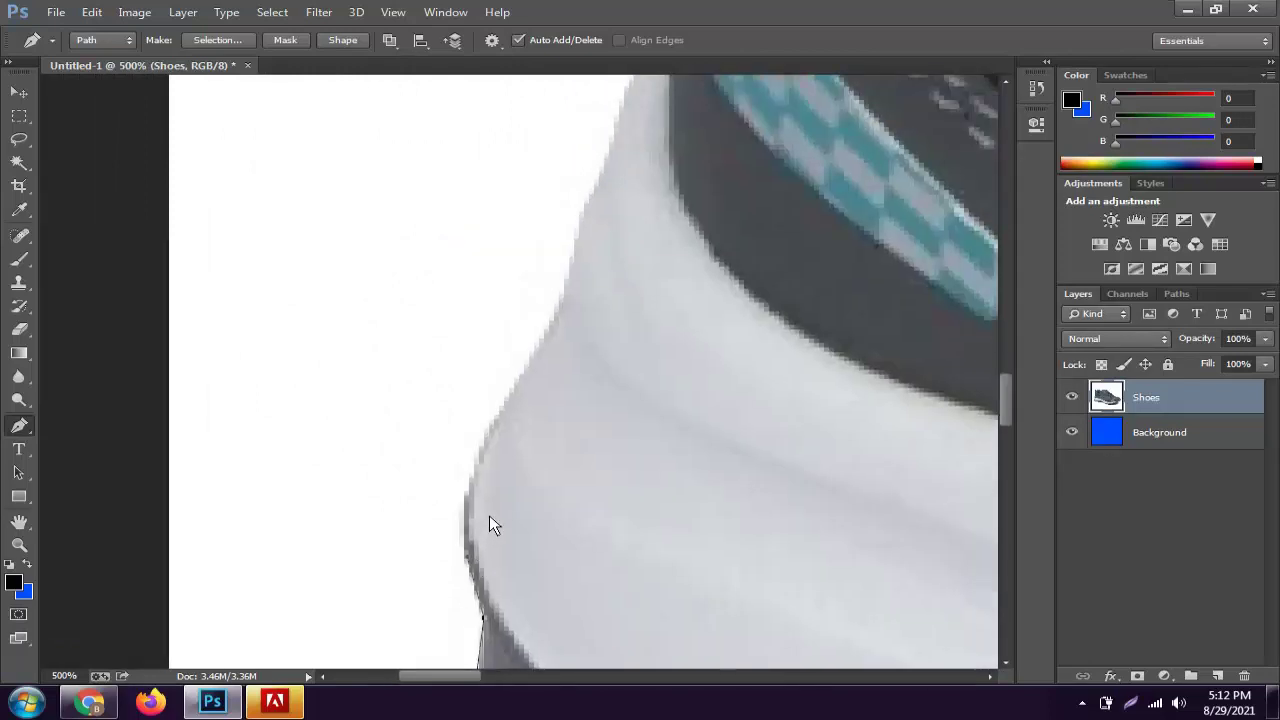
left_click_drag(504, 406, 561, 355)
scroll(530, 350, "up", 2)
left_click(507, 288)
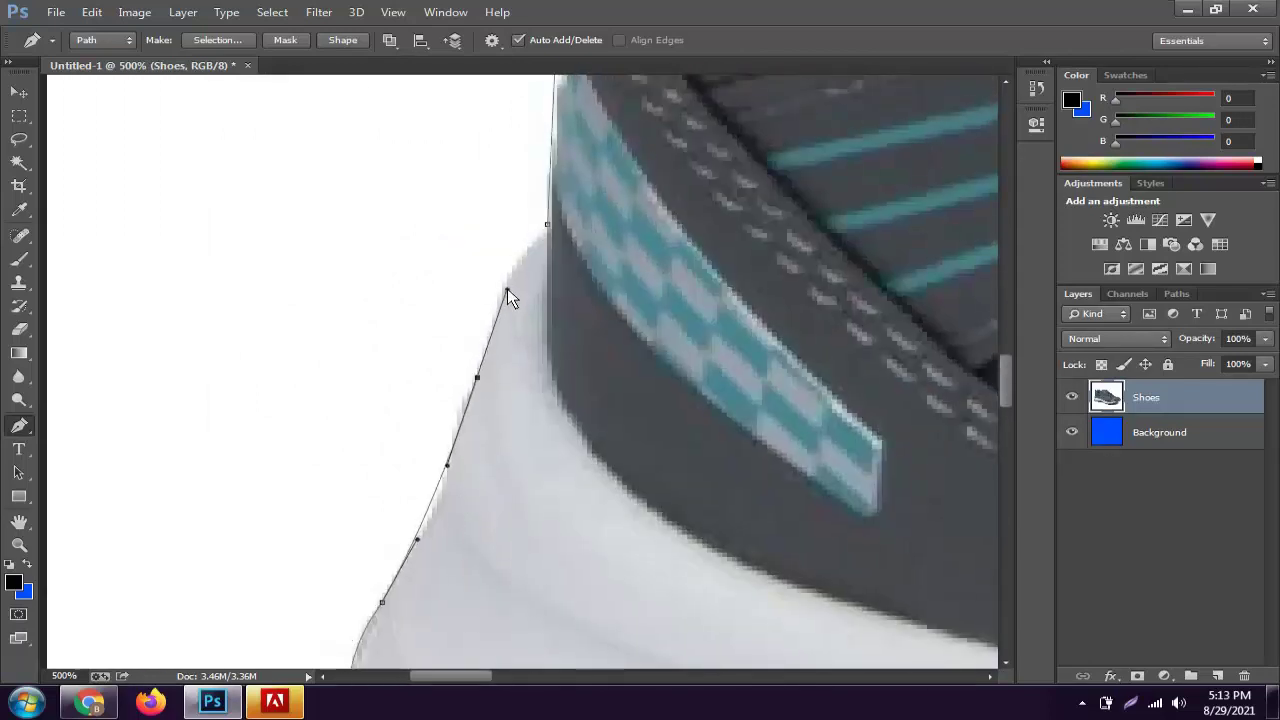
scroll(518, 290, "down", 2)
Loop the path through four corner points outside the image and close it on the shoe outline
left_click(265, 368)
scroll(265, 368, "down", 2)
scroll(400, 375, "down", 3)
left_click(261, 440)
left_click(361, 570)
left_click(811, 545)
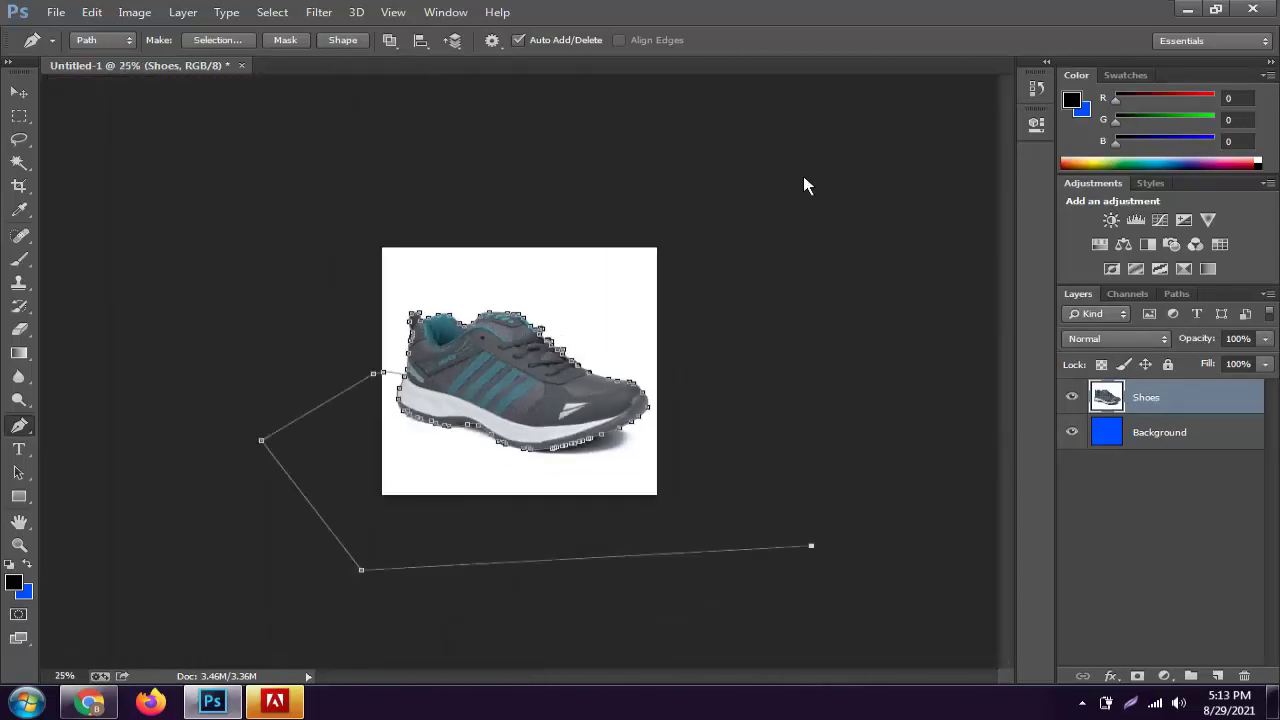
left_click(386, 372)
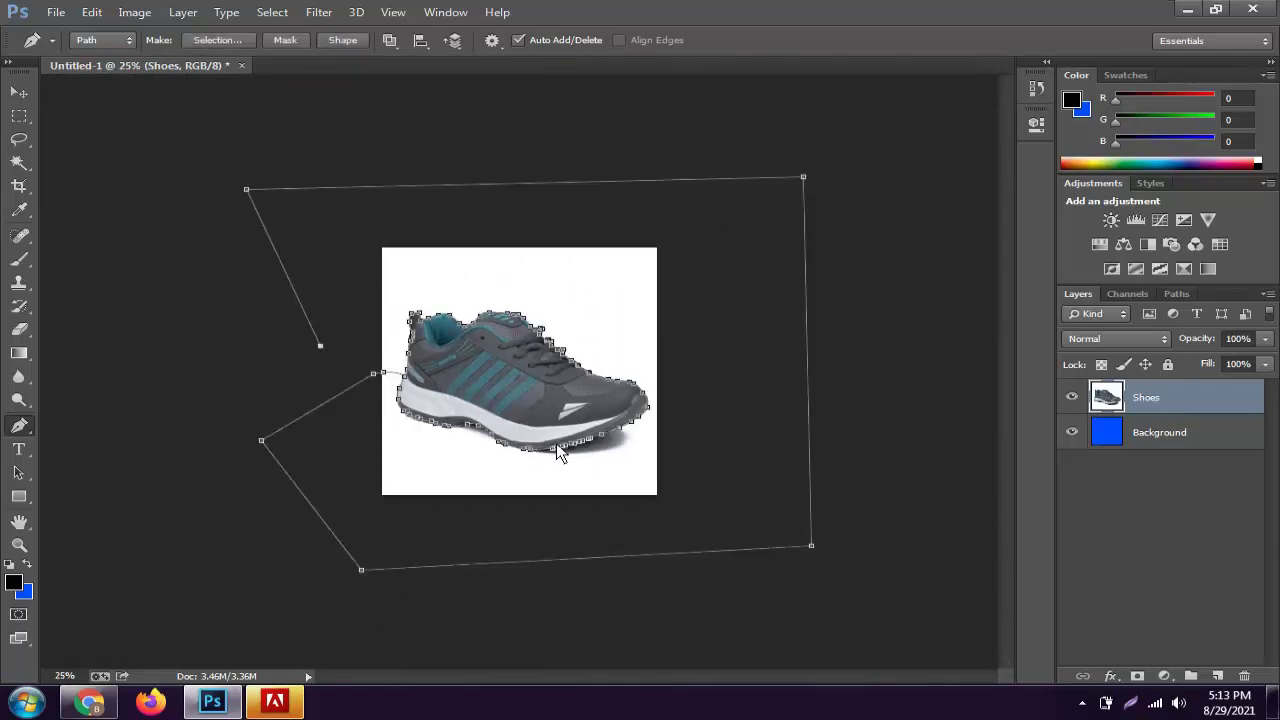
scroll(494, 390, "up", 3)
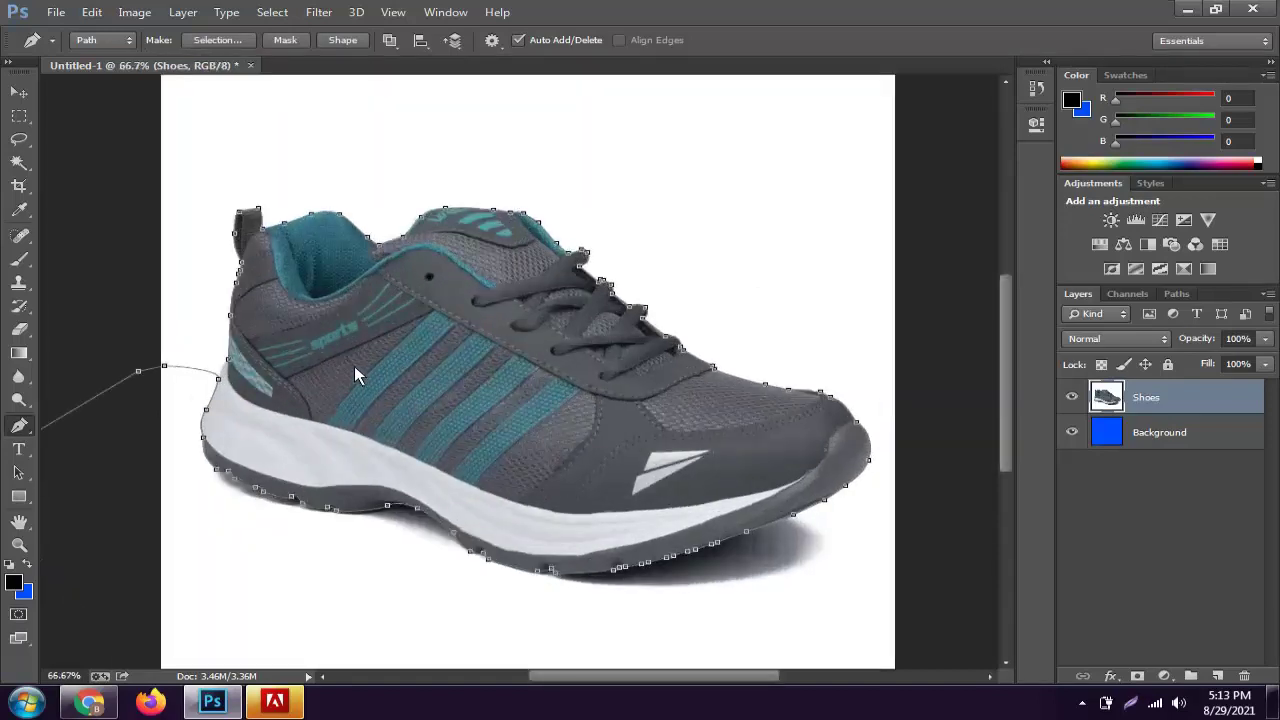
left_click_drag(357, 371, 640, 390)
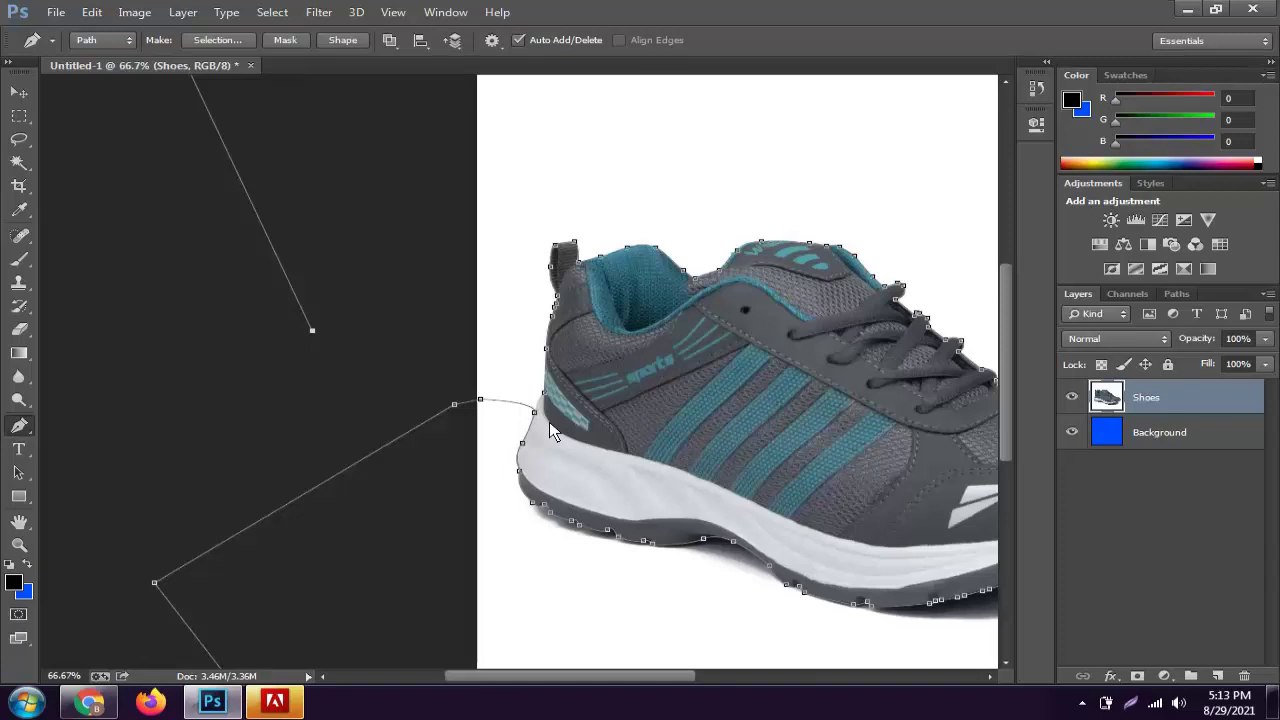
Turn the path into a selection, invert it, delete the white surroundings and deselect
key("ctrl+Return")
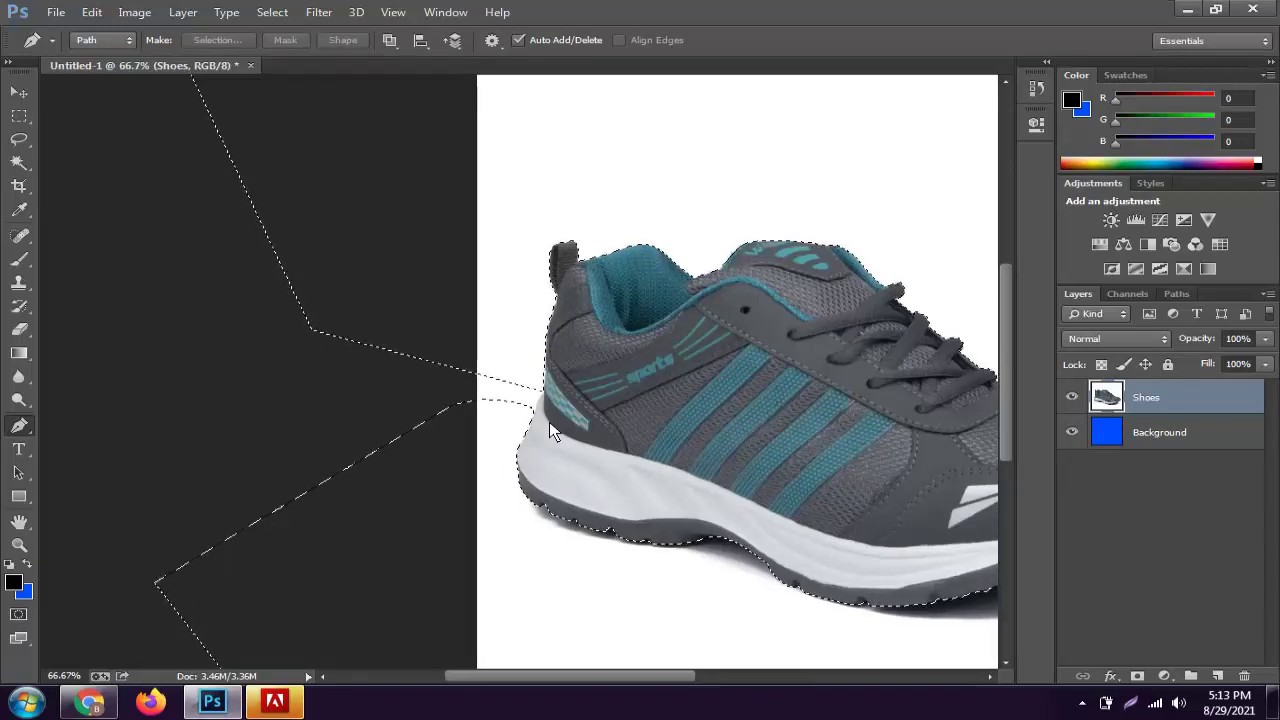
key("ctrl+shift+i")
key("Delete")
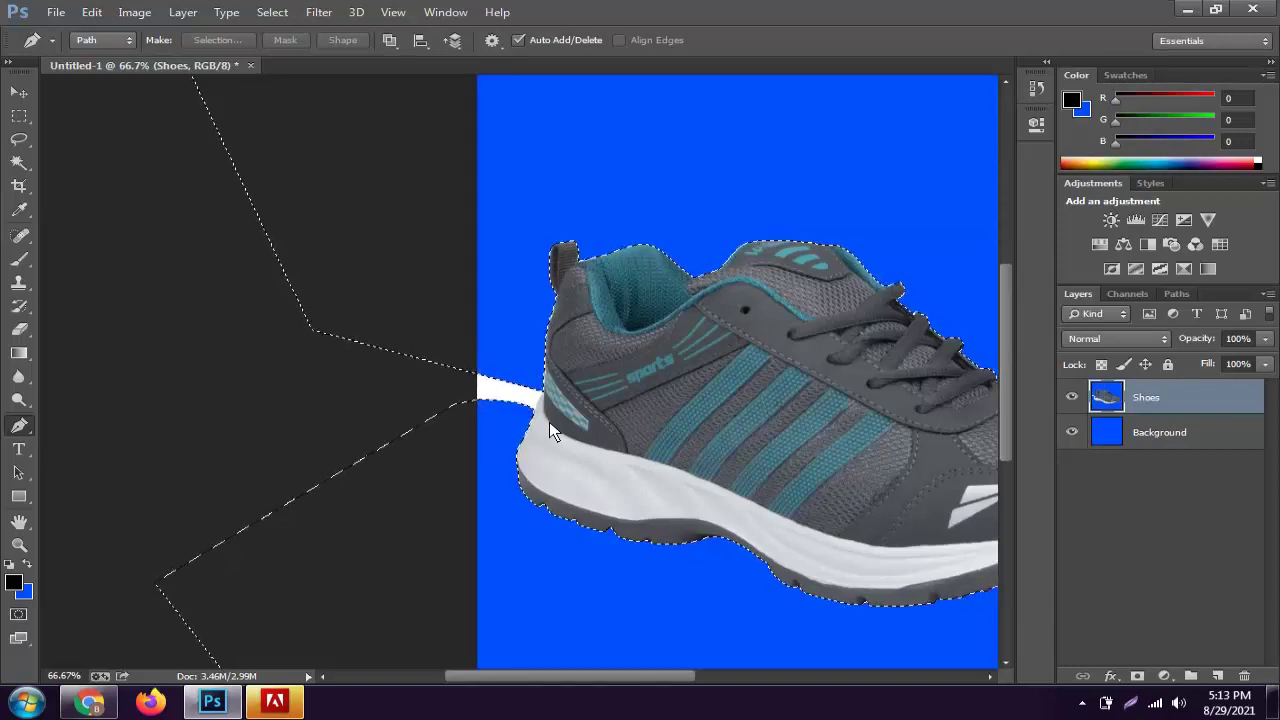
key("ctrl+d")
scroll(525, 425, "up", 1)
scroll(525, 420, "up", 1)
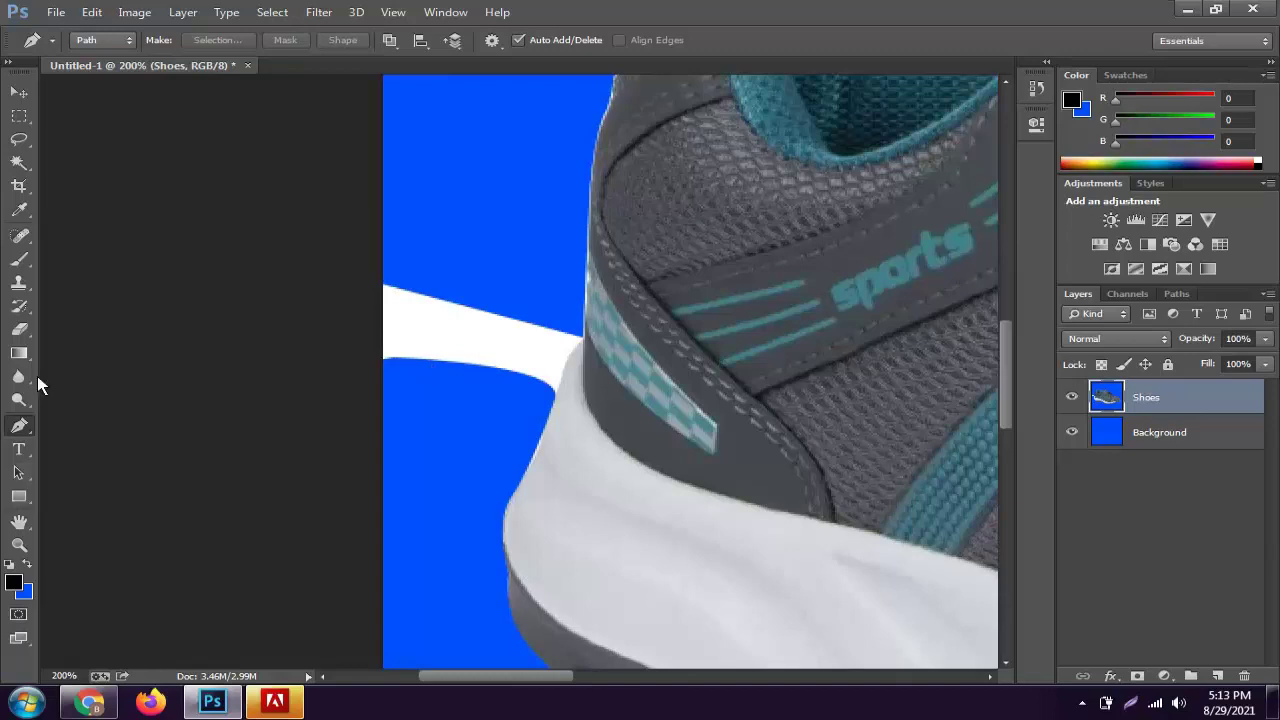
Choose the Eraser Tool and erase the white streak with a 73 px brush
left_click_drag(24, 334, 81, 334)
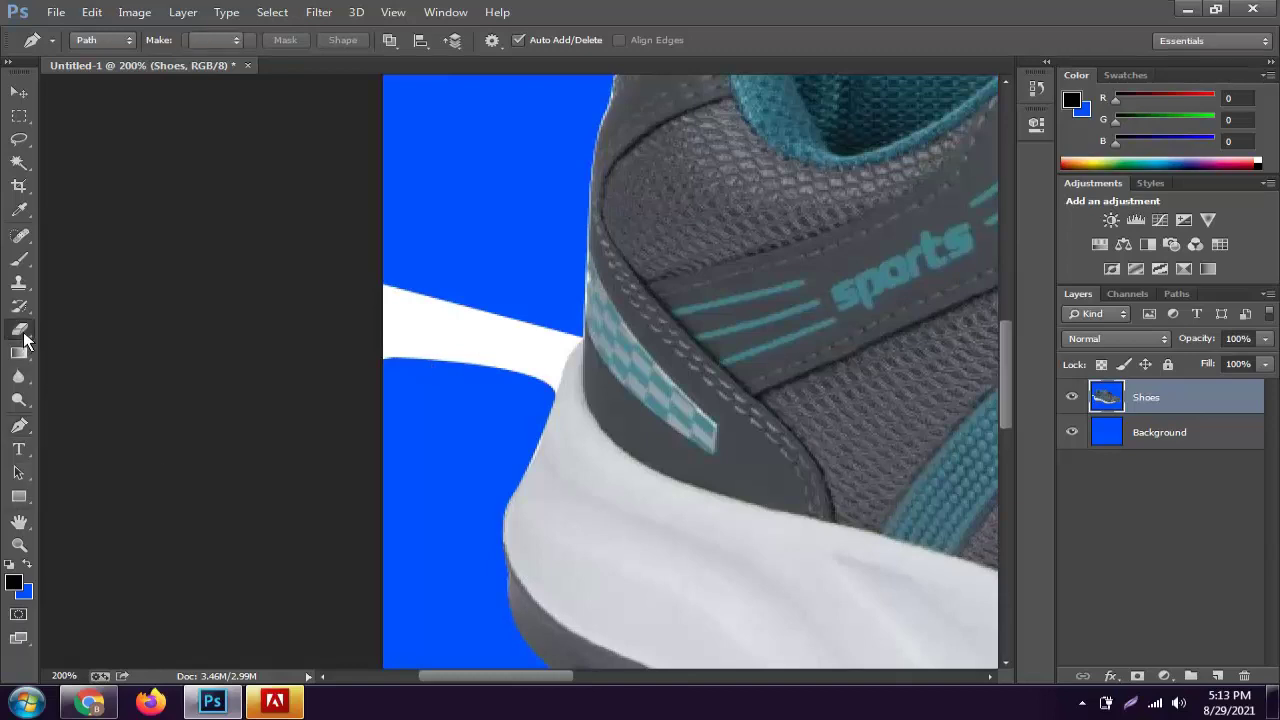
left_click(80, 331)
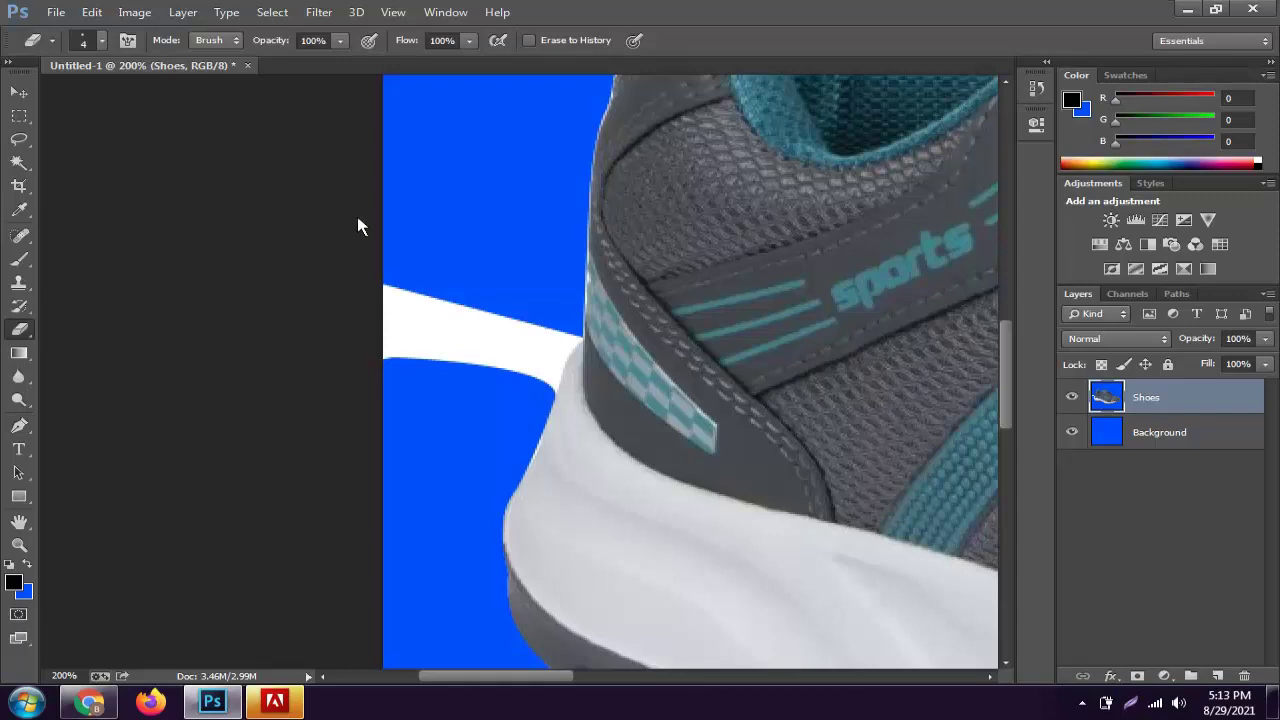
left_click(102, 40)
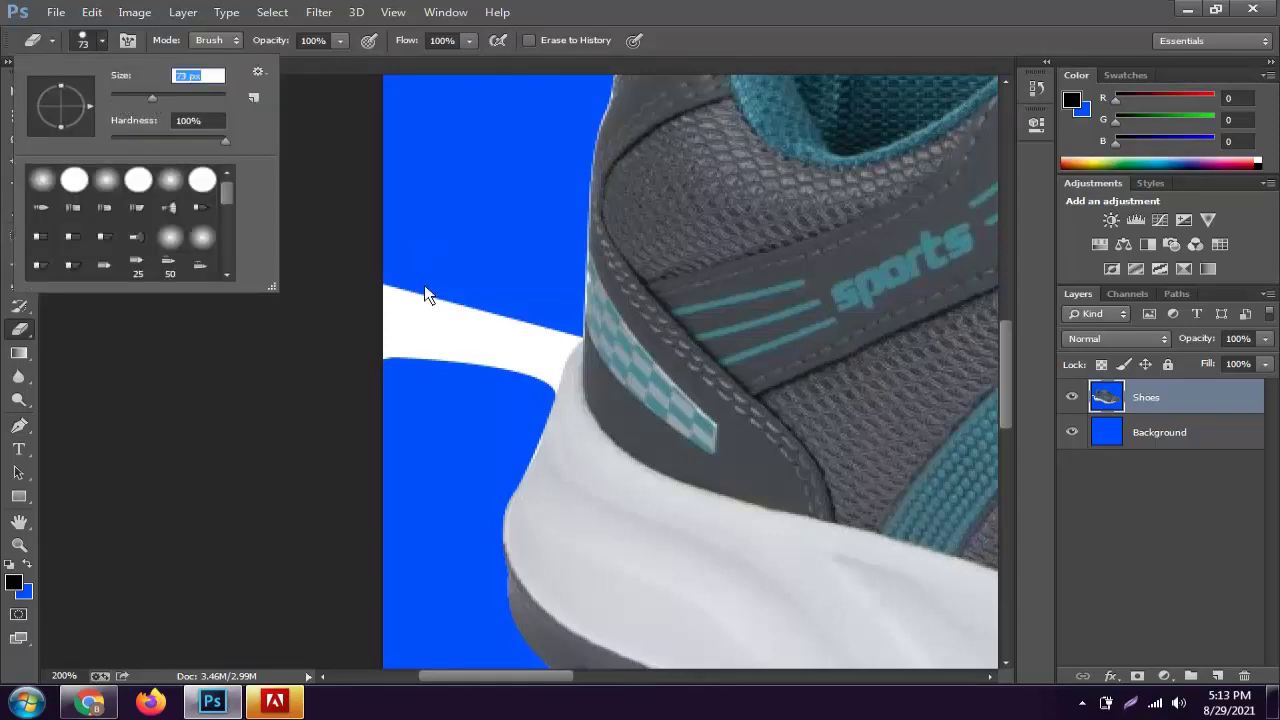
mouse_move(426, 290)
left_mouse_down()
mouse_move(460, 340)
mouse_move(491, 316)
mouse_move(500, 337)
mouse_move(487, 375)
left_mouse_up()
Shrink the eraser to 17 px, clean leftover white beside the heel, then zoom out
left_click(100, 40)
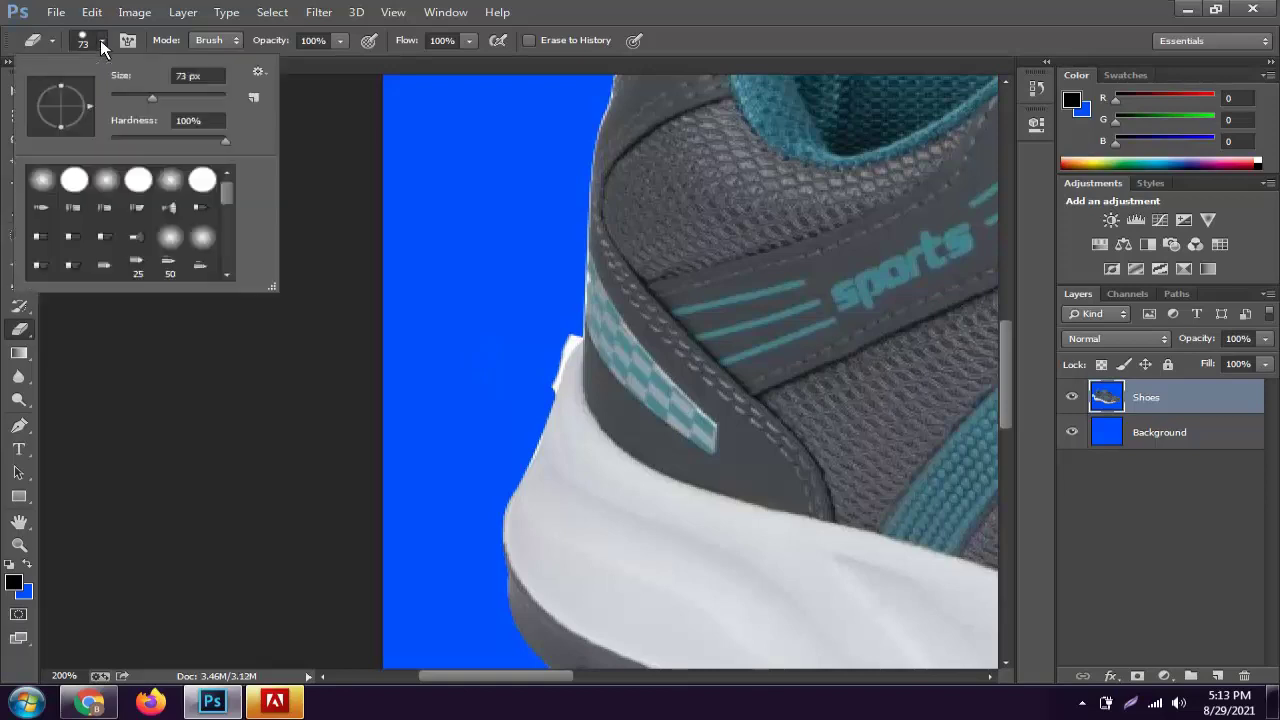
left_click(130, 97)
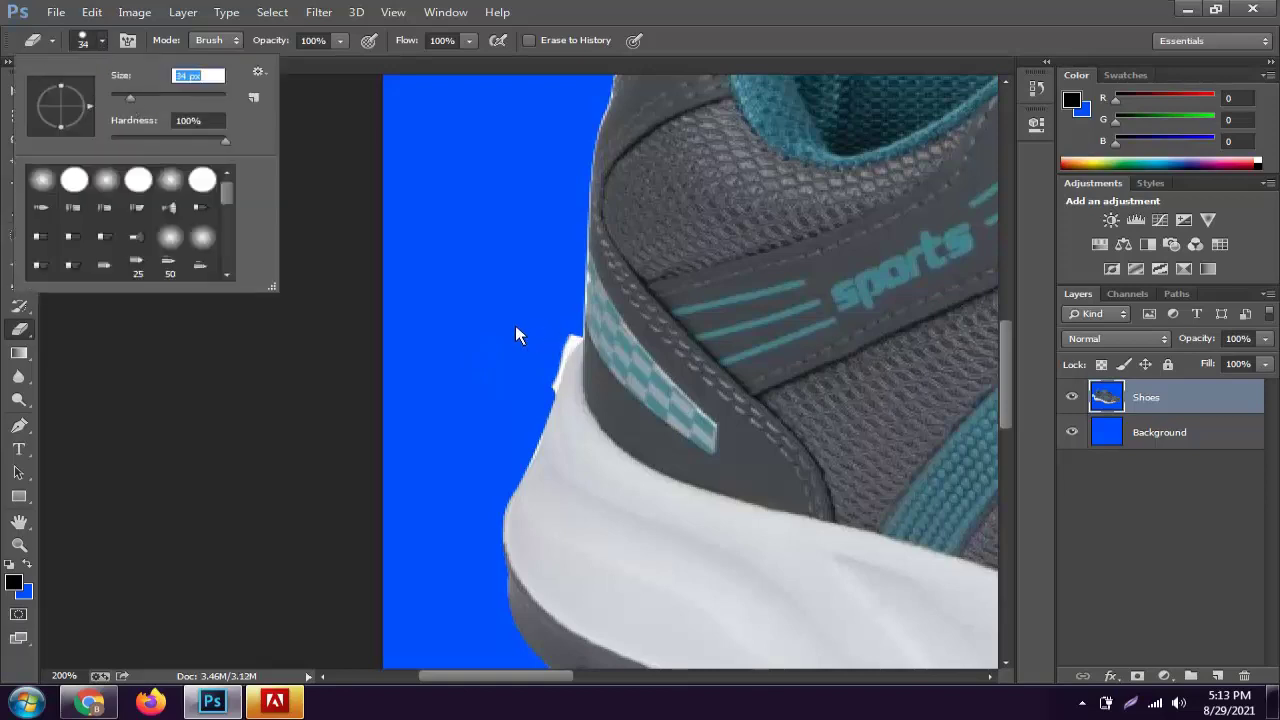
left_click_drag(136, 97, 120, 96)
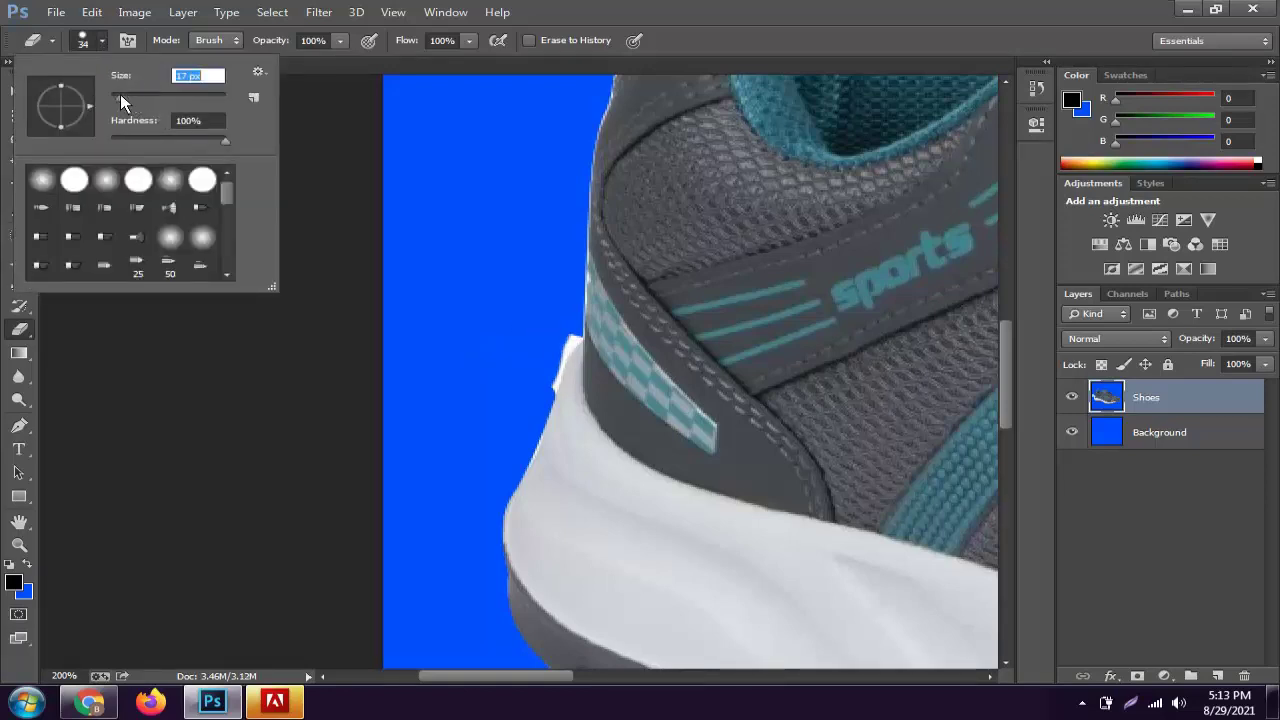
left_click(560, 328)
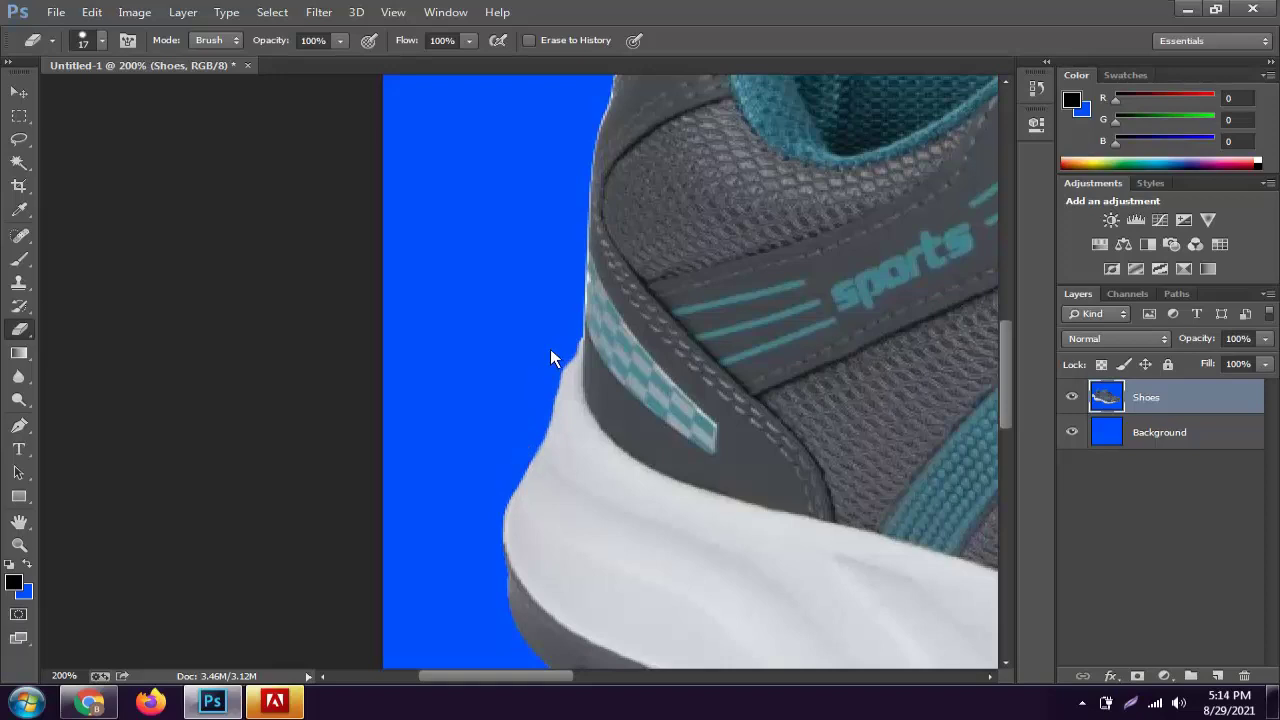
left_click_drag(583, 262, 456, 593)
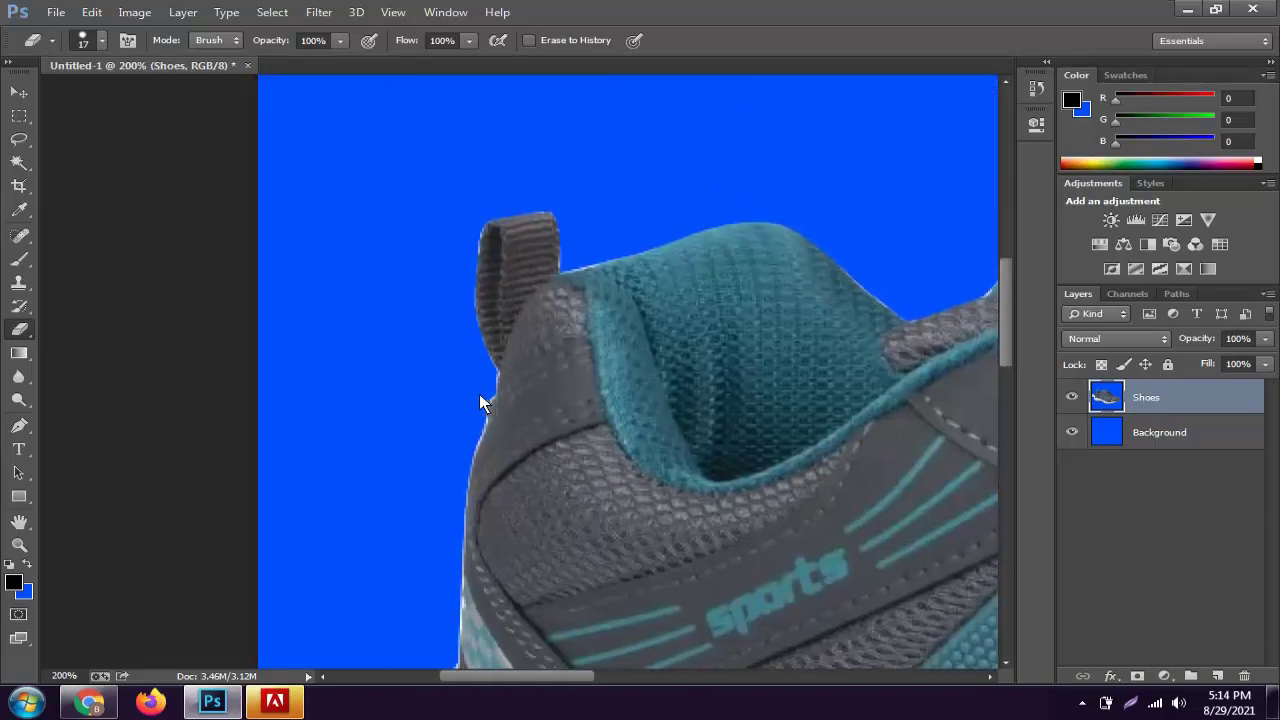
left_click_drag(841, 348, 510, 370)
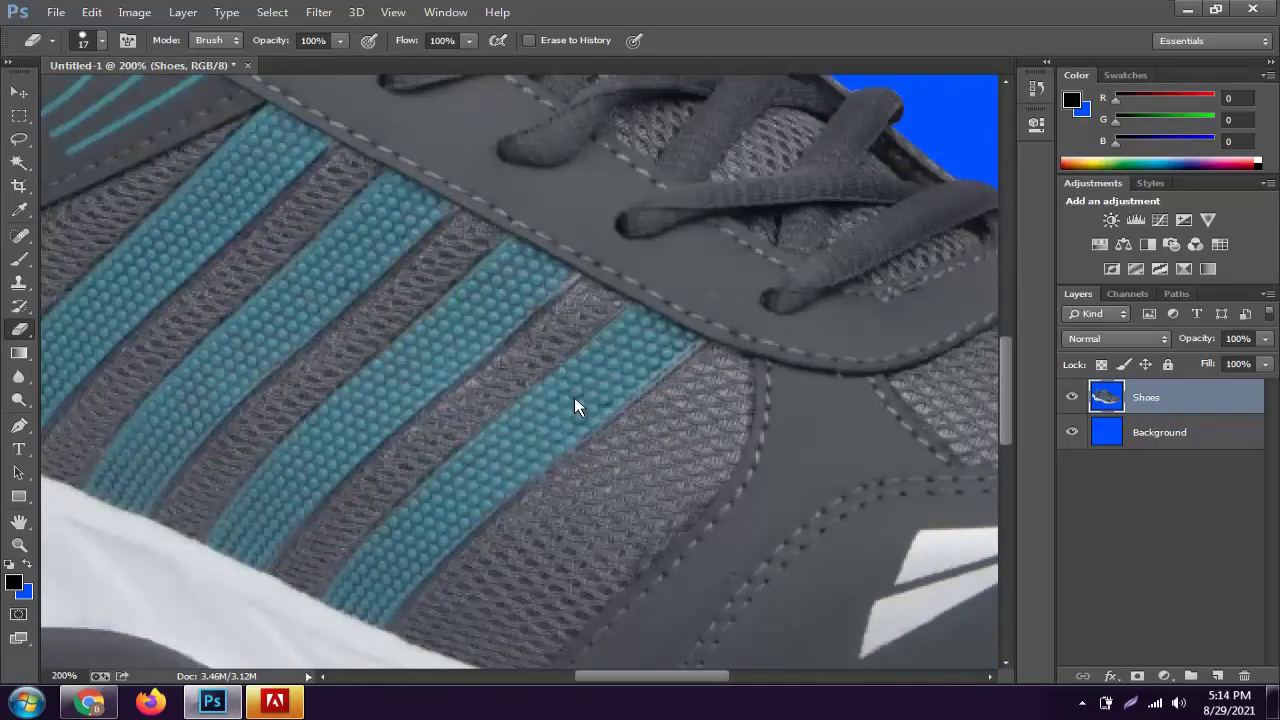
key("ctrl+minus")
key("ctrl+minus")
key("ctrl+minus")
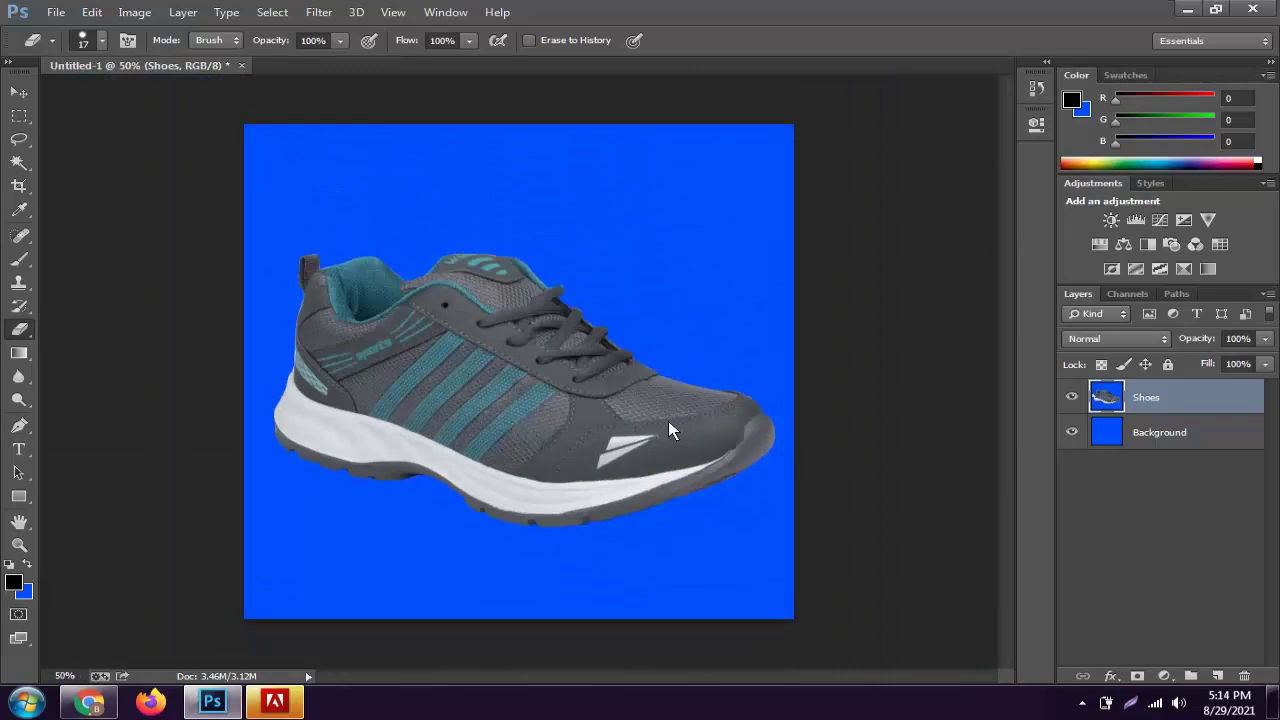
Toggle the Background and Shoes layer visibility, leaving the Background layer hidden
left_click(1072, 432)
left_click(1072, 432)
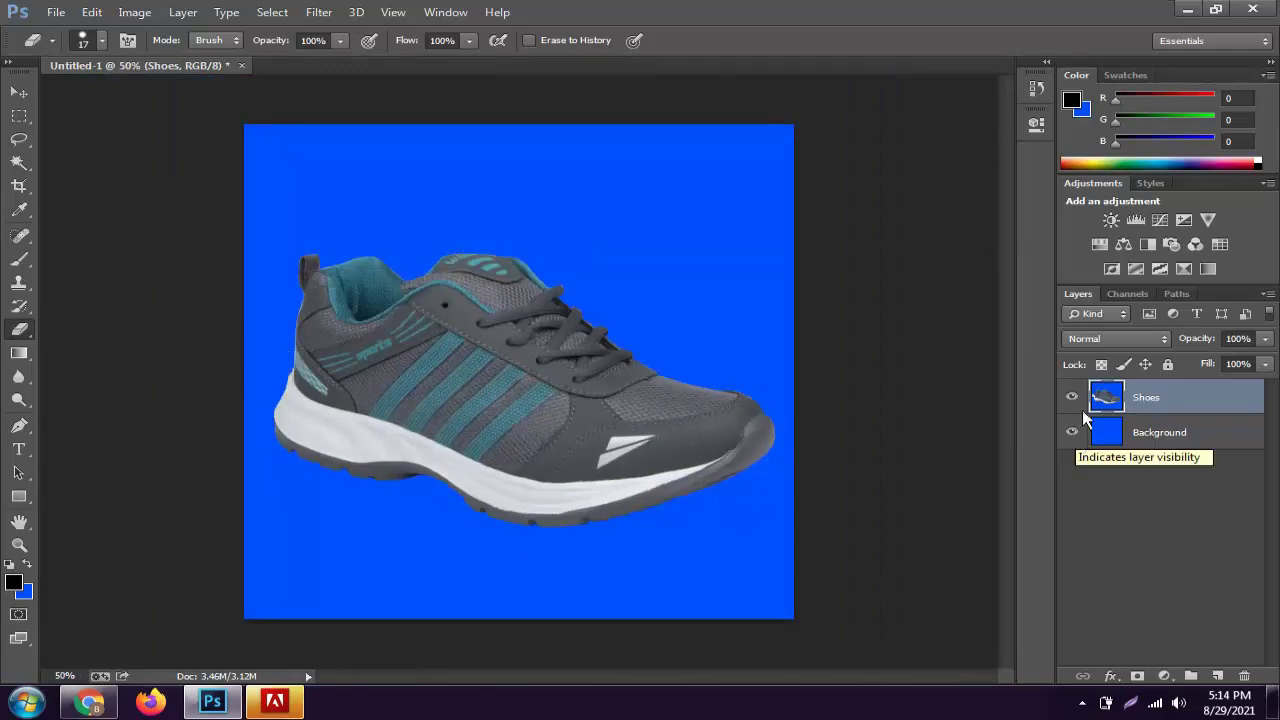
left_click(1072, 397)
left_click(1072, 397)
left_click(1072, 432)
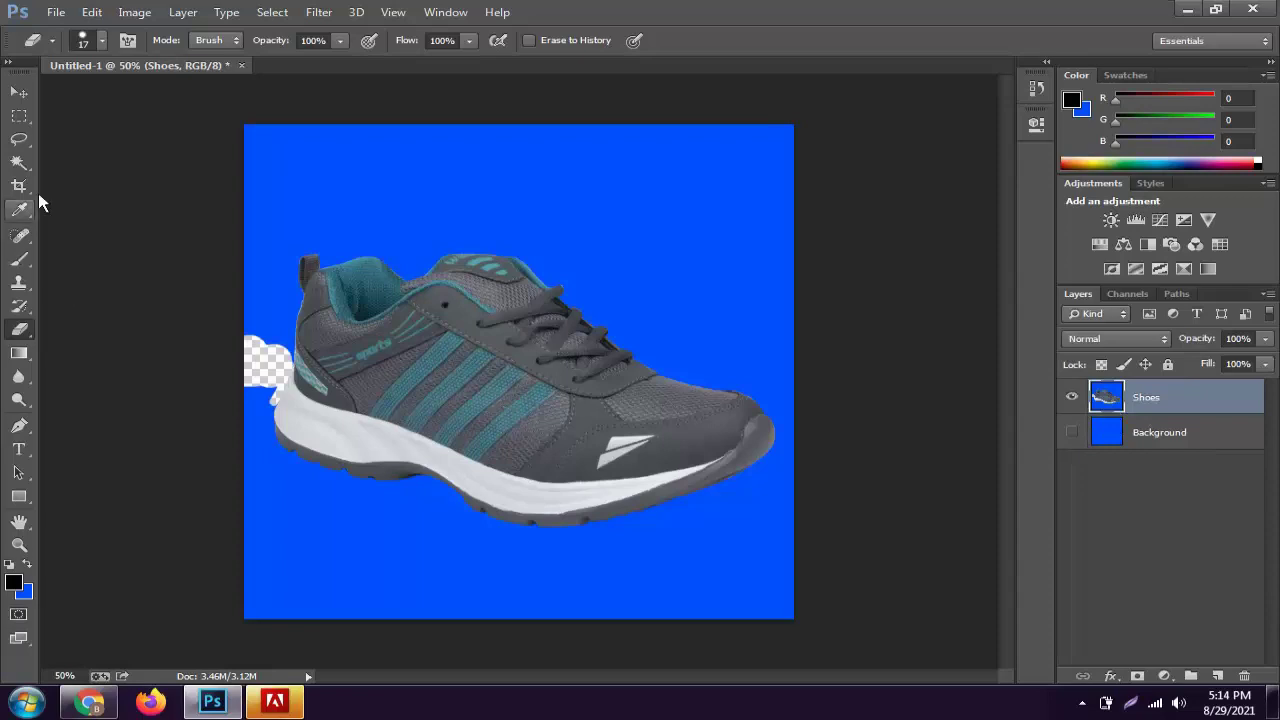
Delete the blue surroundings with the Magic Wand, keep Background hidden, and clear the selection
left_click(19, 162)
left_click(578, 202)
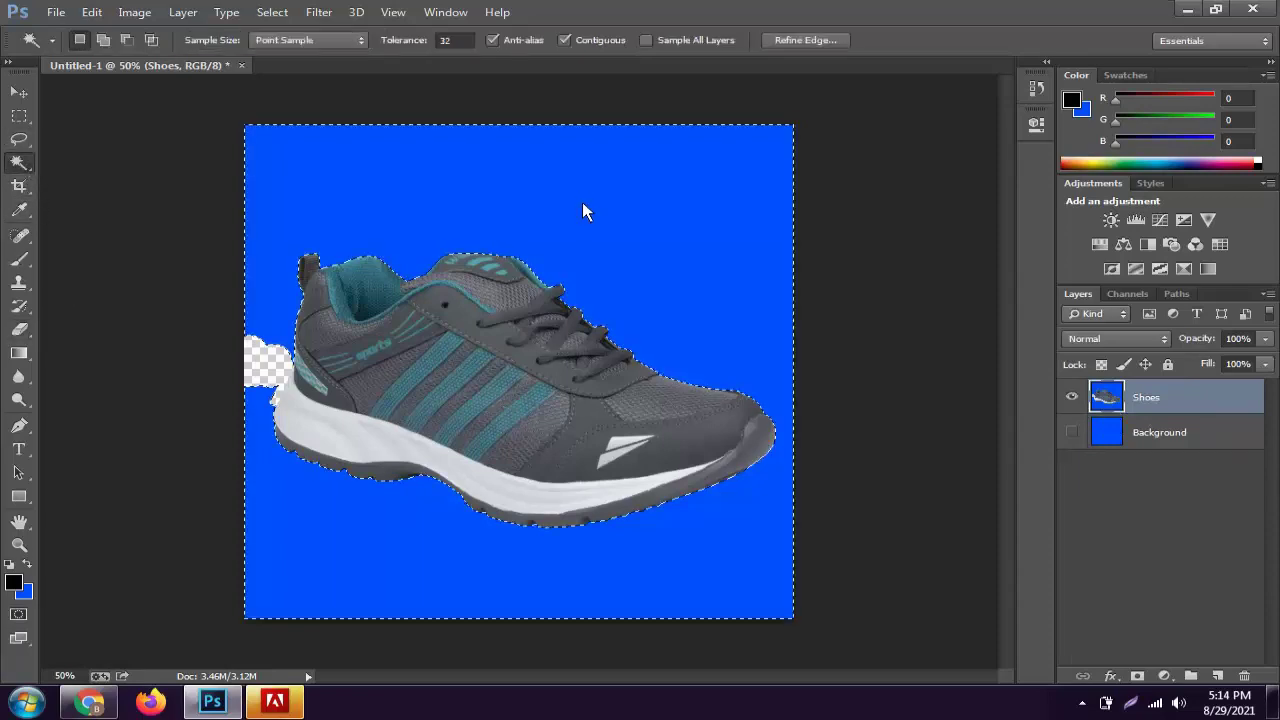
key("Delete")
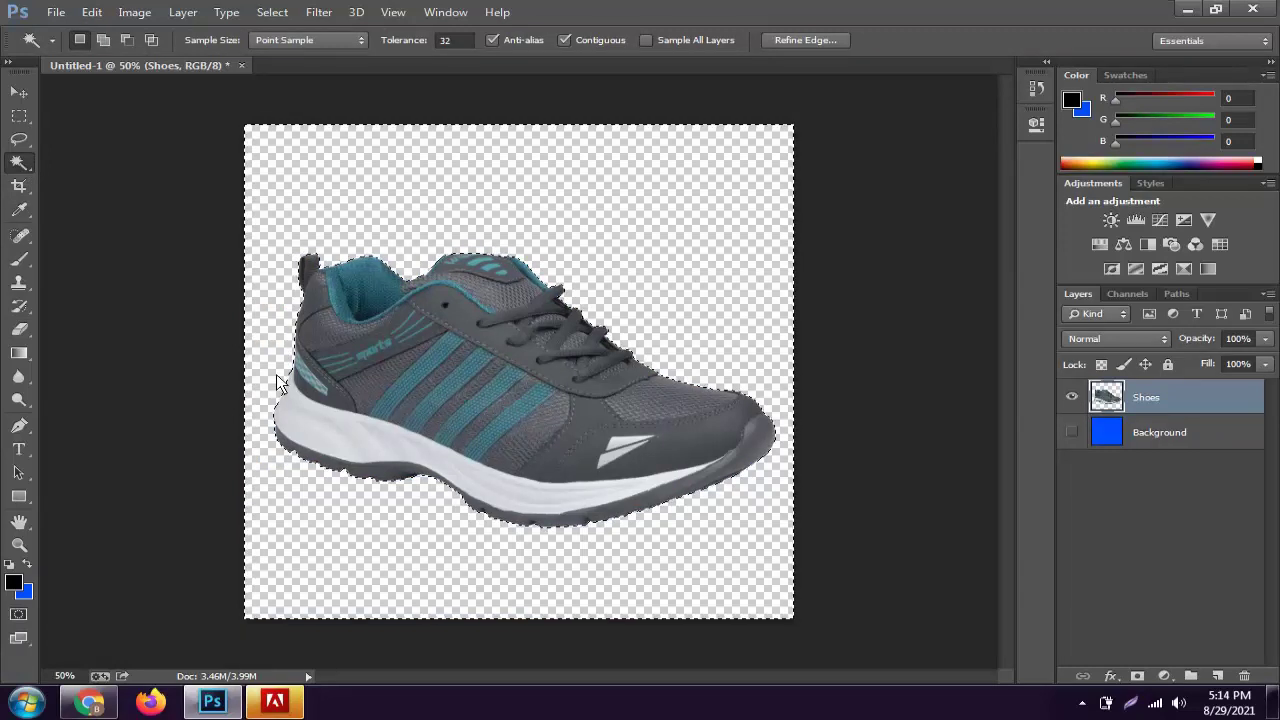
left_click(20, 116)
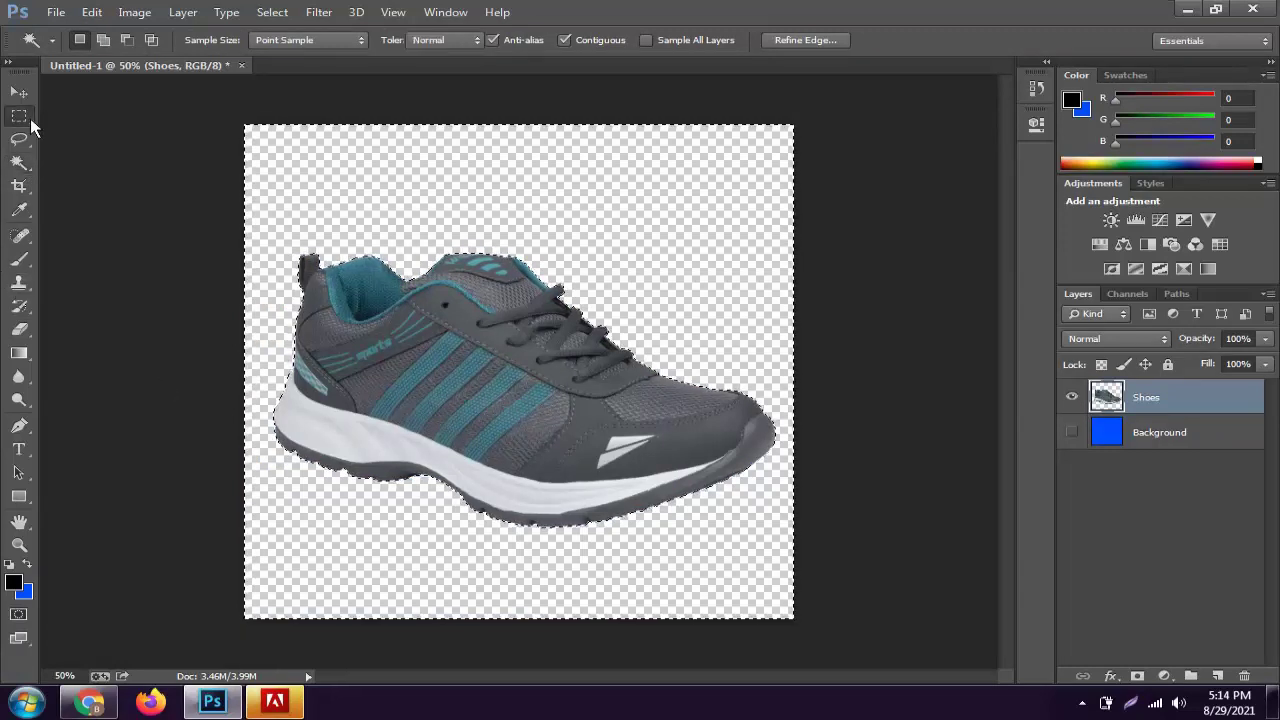
left_click(1072, 432)
left_click(1072, 432)
left_click(794, 265)
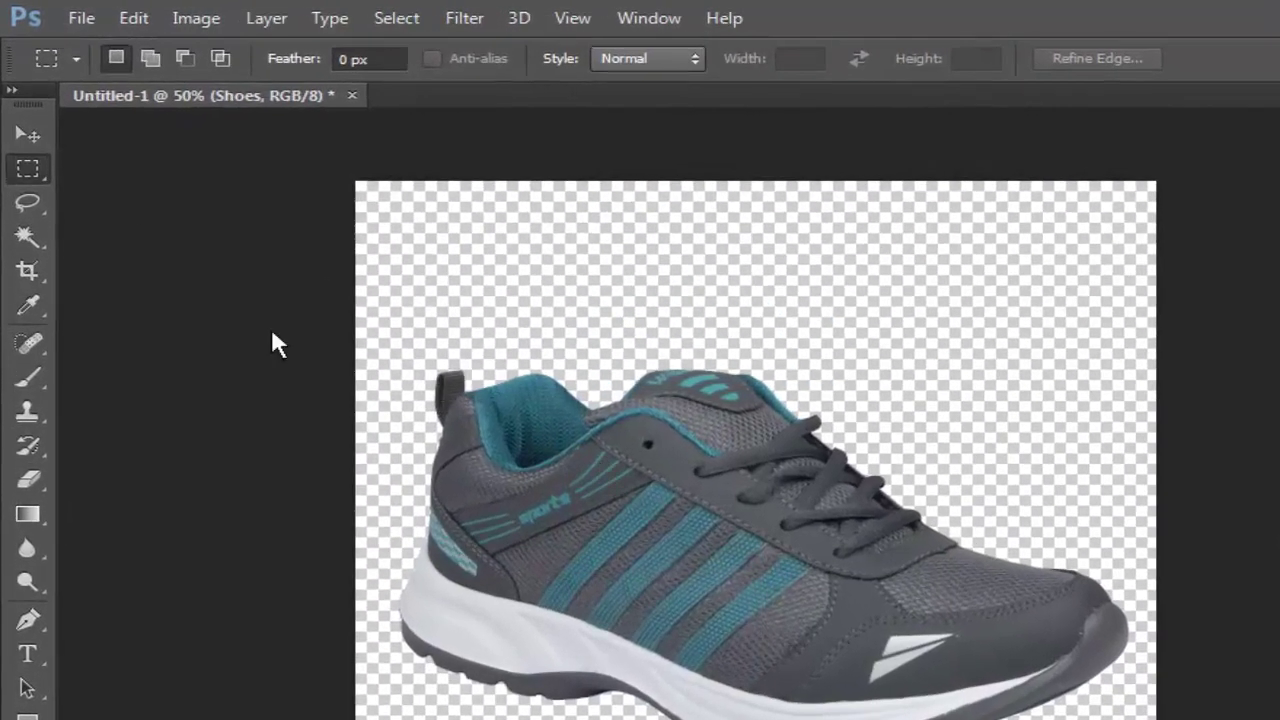
Save as Untitled-1.psd on the Desktop with Maximize Compatibility, then dismiss the sign-in prompt
left_click(50, 14)
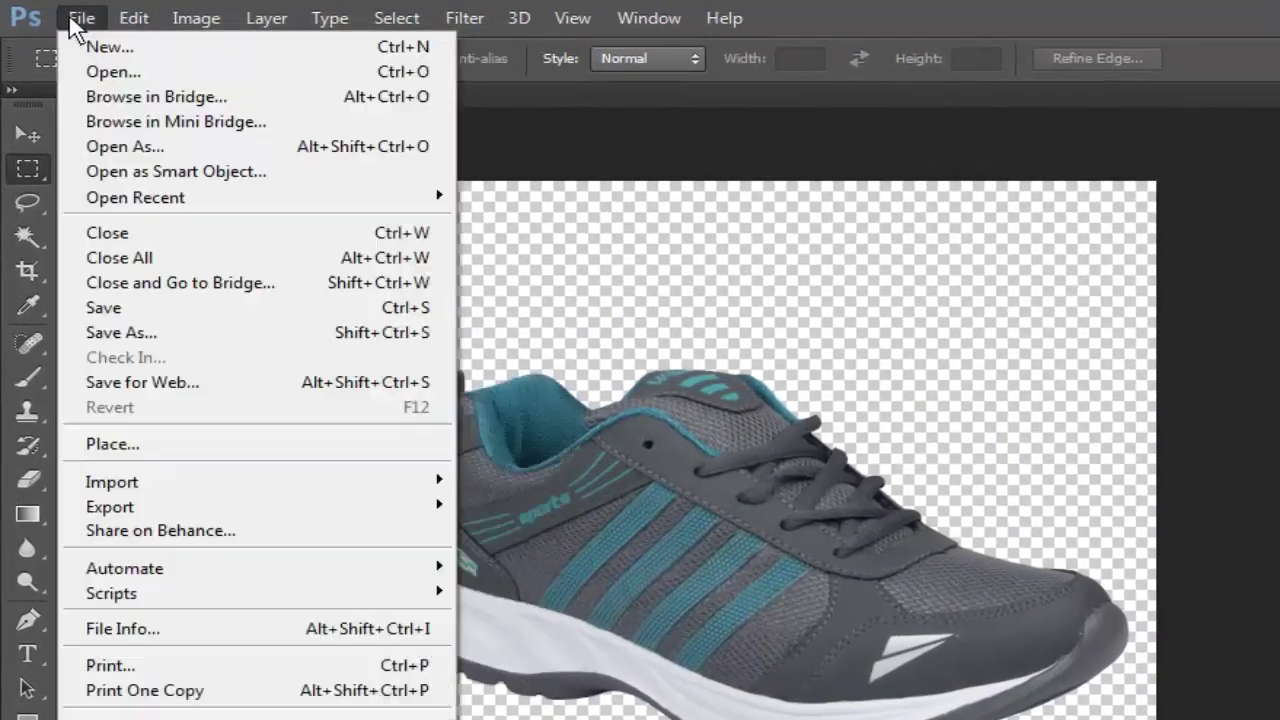
left_click(174, 343)
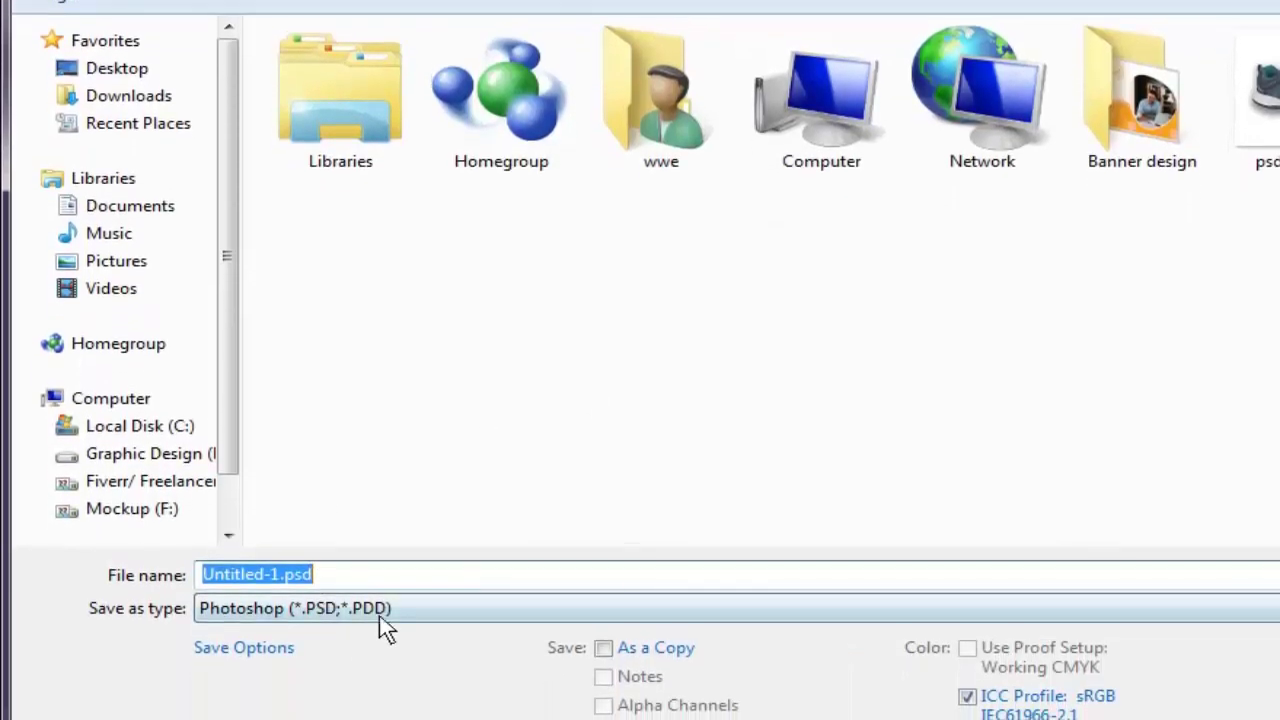
left_click(390, 638)
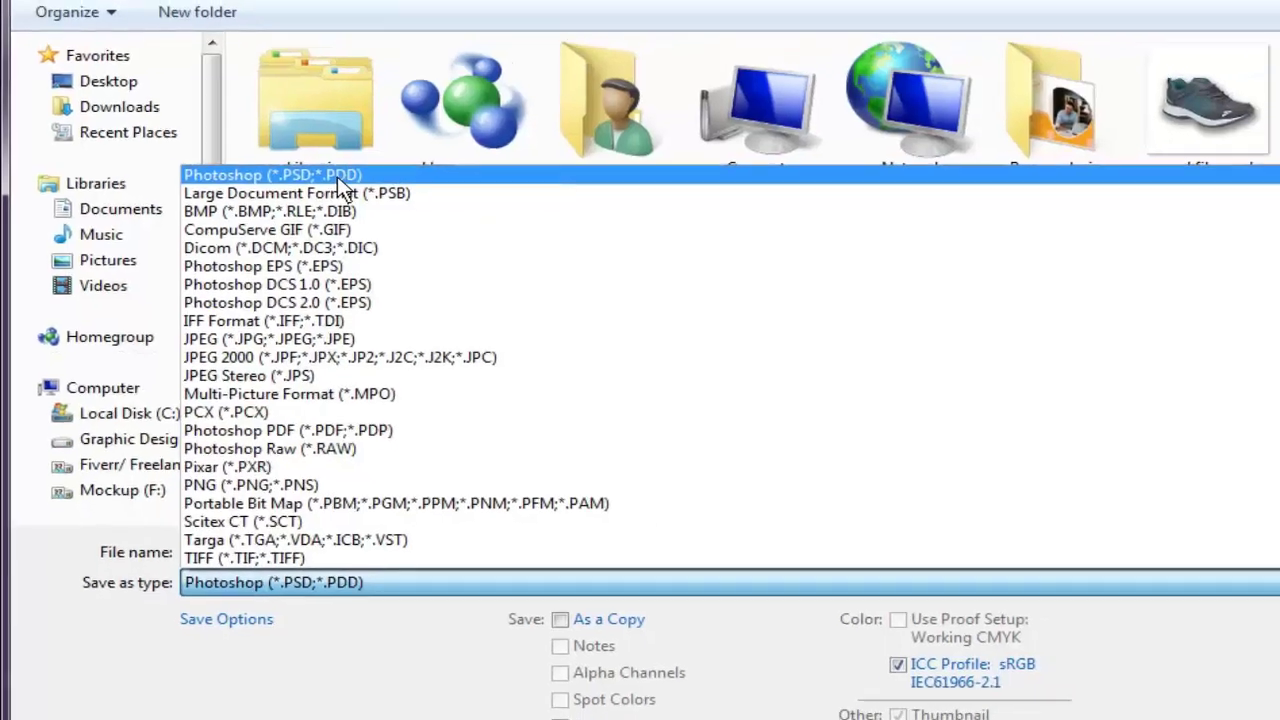
left_click(300, 169)
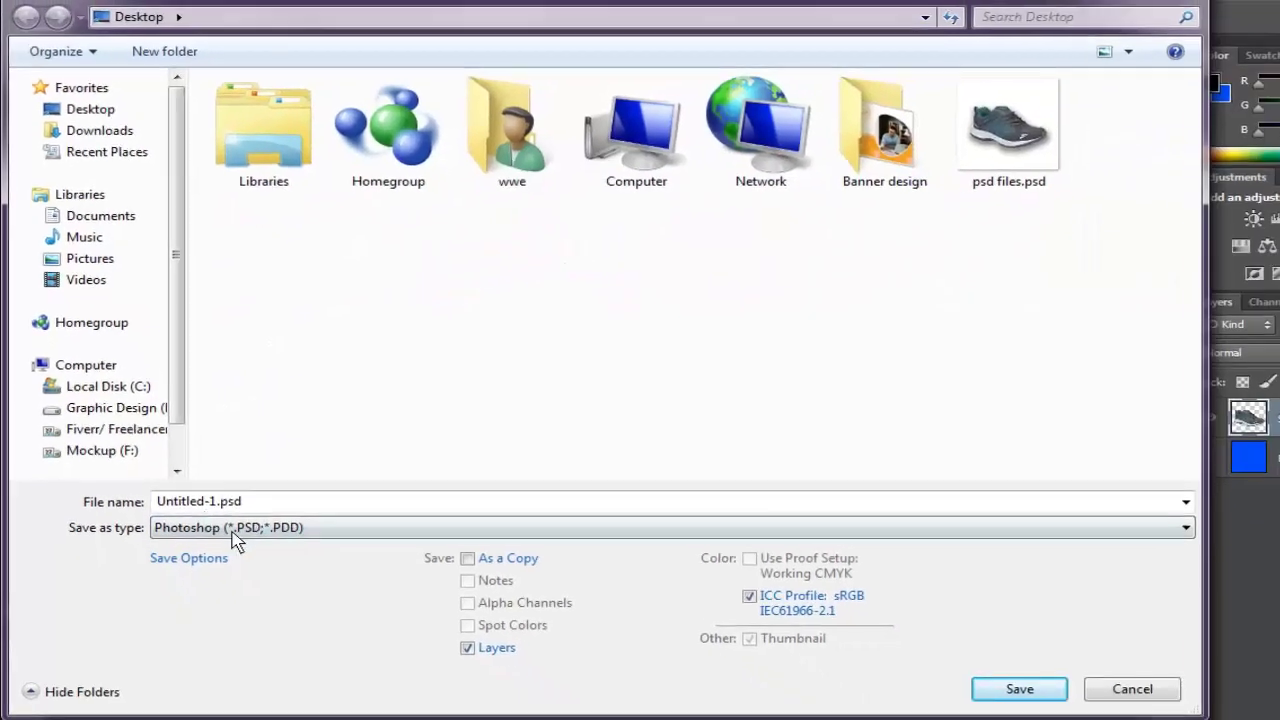
left_click(909, 642)
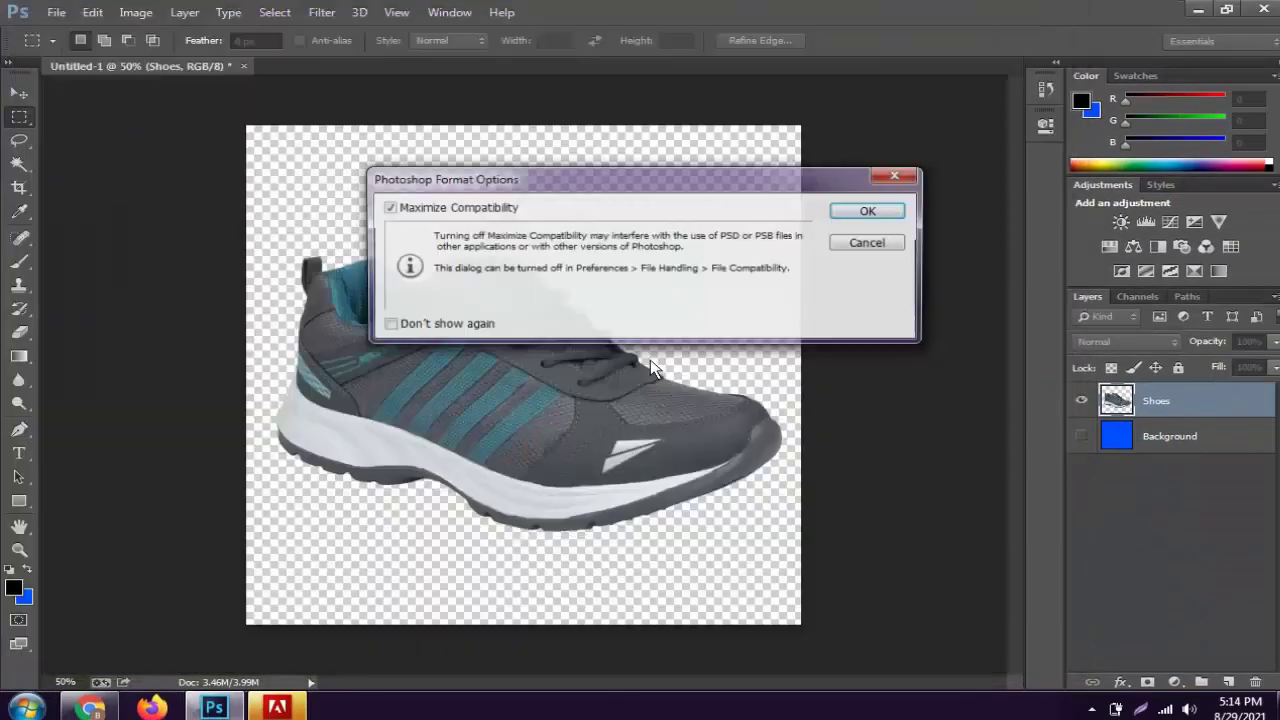
left_click(868, 214)
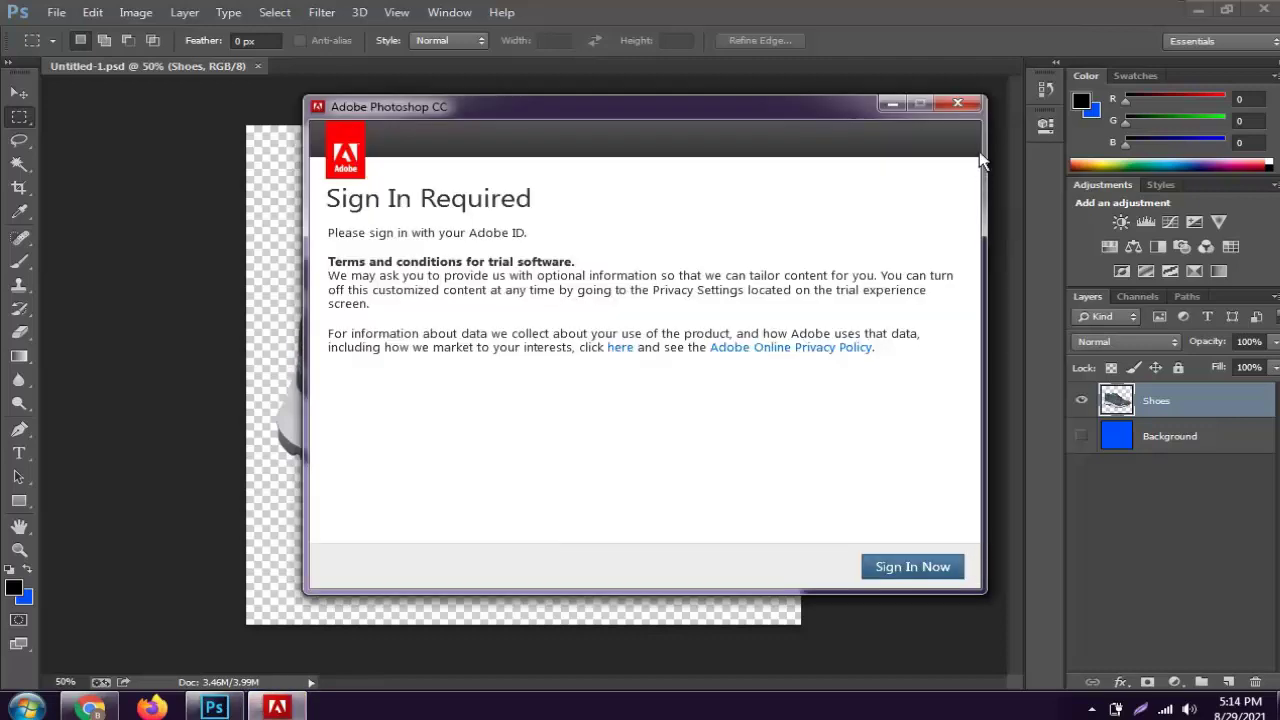
left_click(958, 104)
left_click(764, 410)
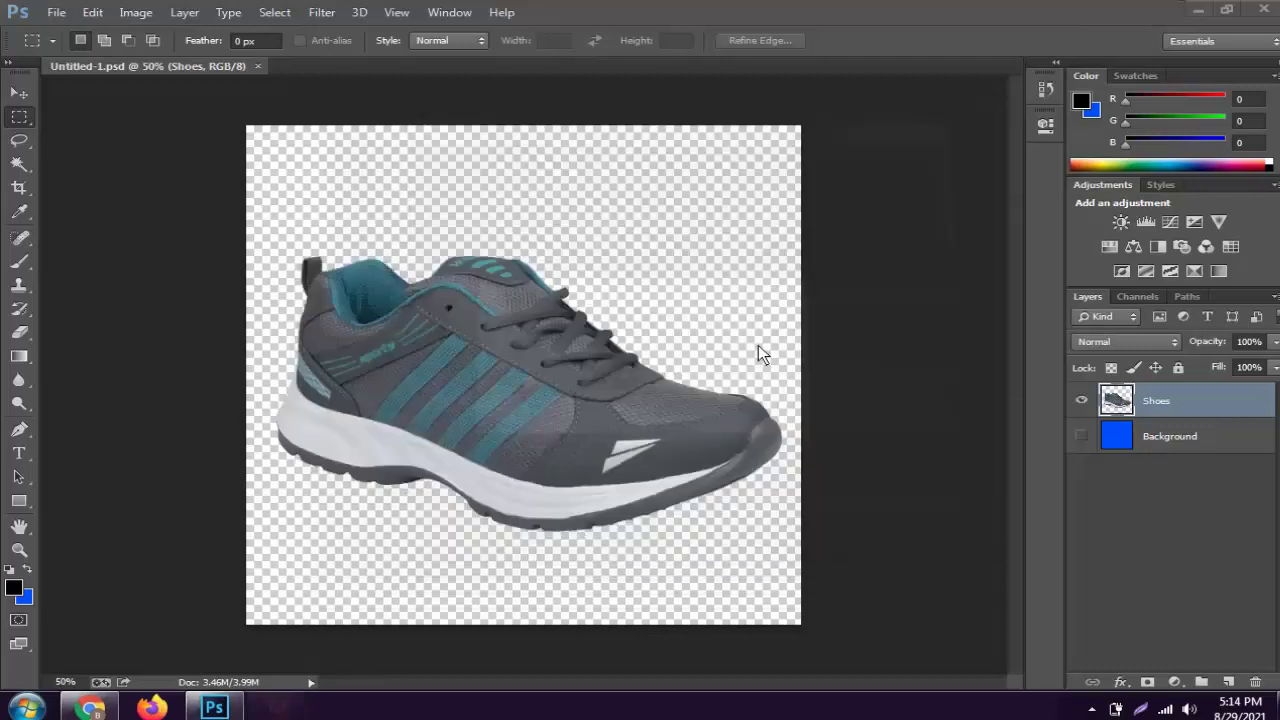